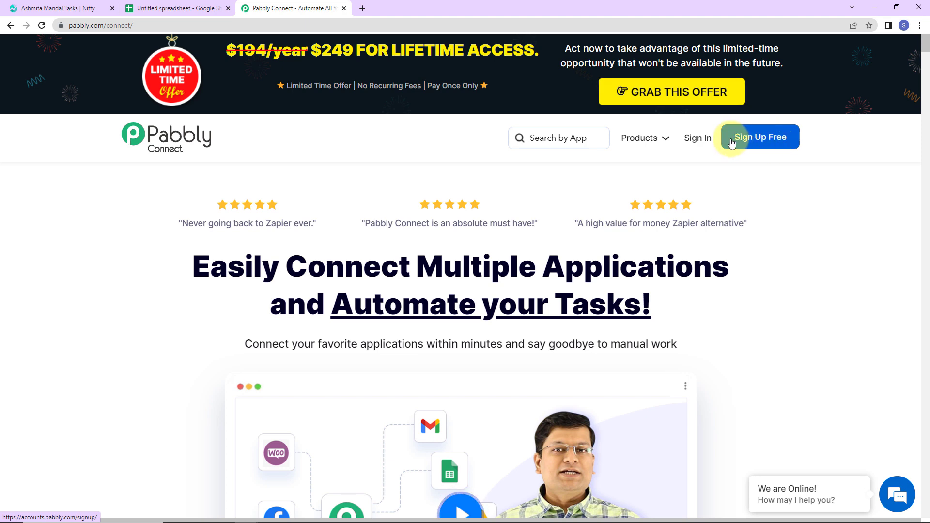
Sign in to Pabbly, access Pabbly Connect and create a workflow named "Create Nifty Tasks from Google Sheets"
click(696, 138)
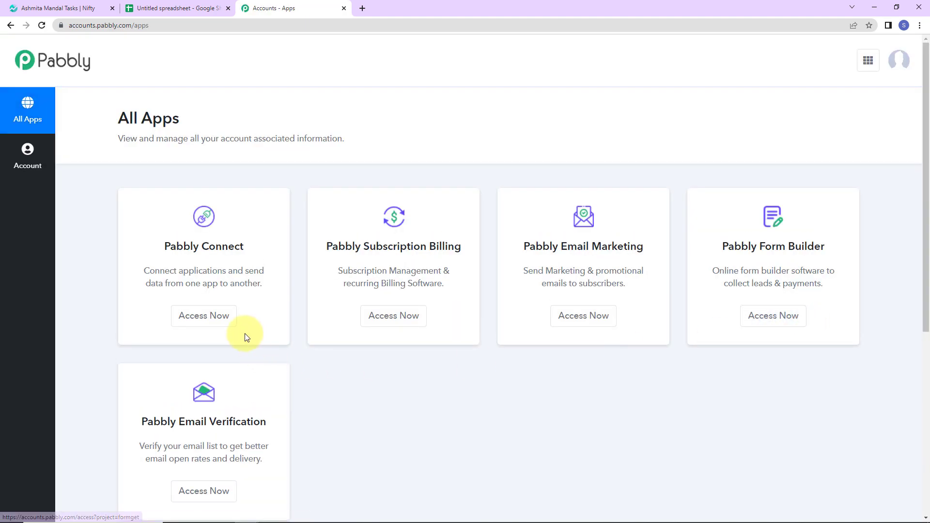
click(194, 315)
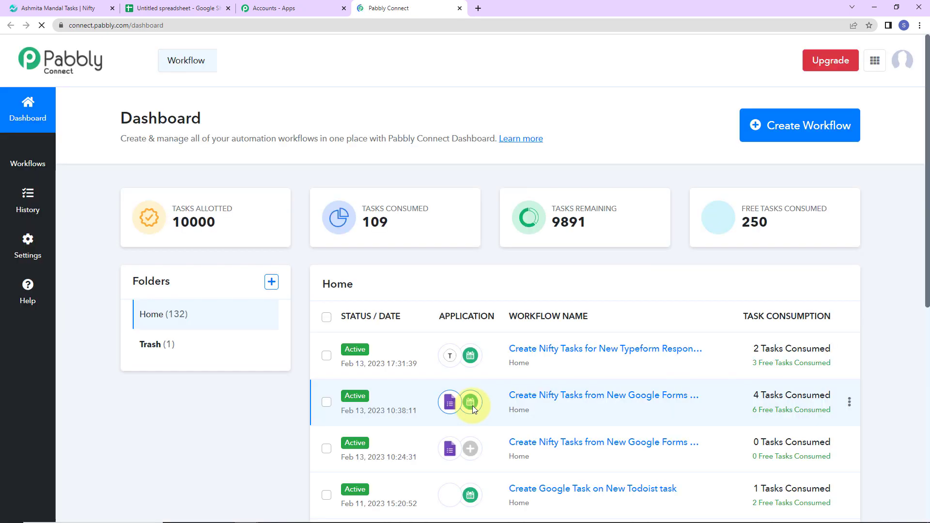
click(799, 128)
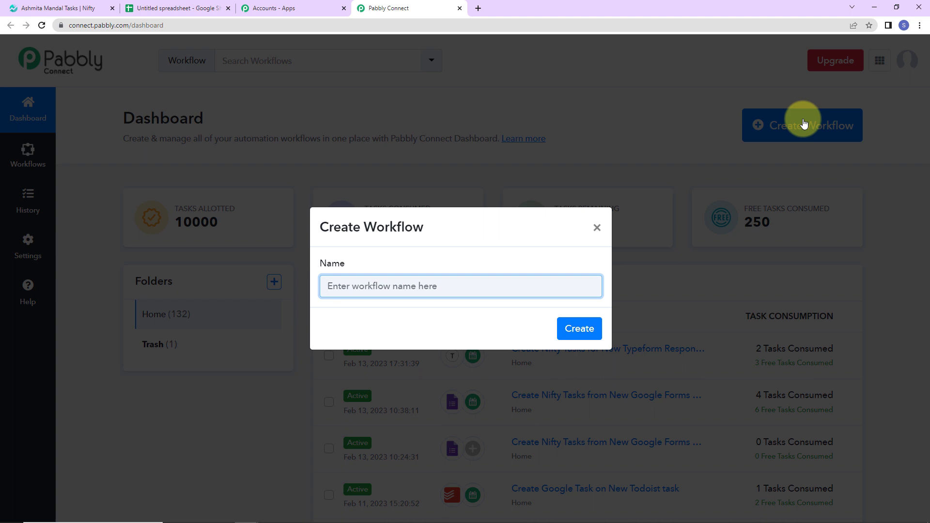
text(Create Nifty Tasks from Google Sheets)
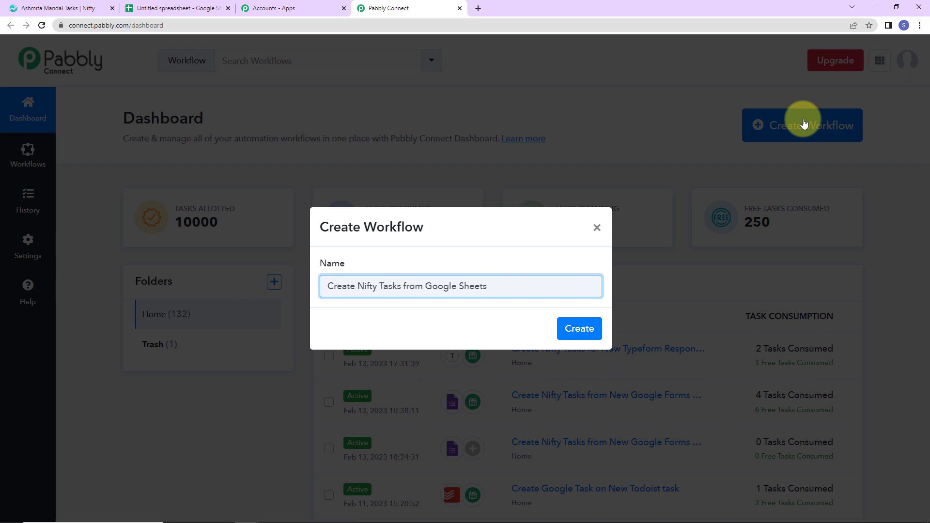
click(594, 333)
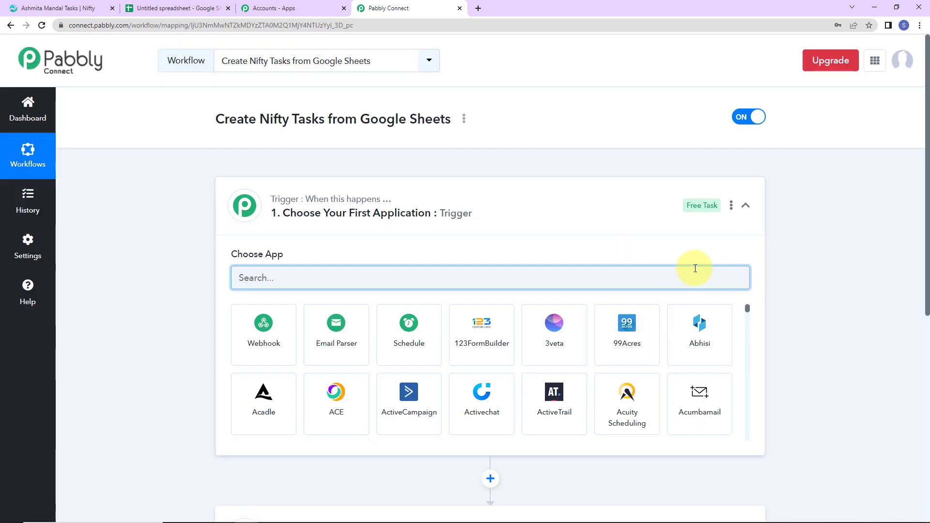
Set the workflow's trigger to Google Sheets with the event New or Updated Spreadsheet Row
scroll(480, 239, down, 2)
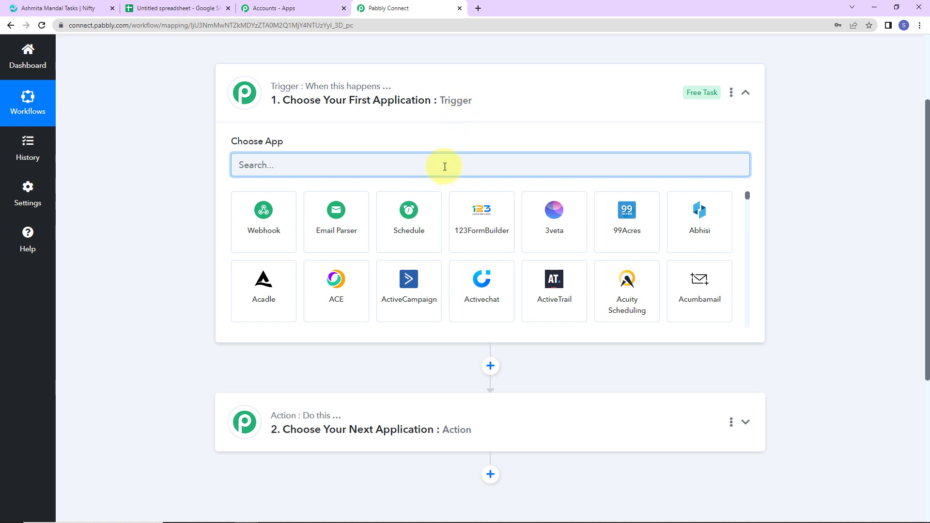
text(goog)
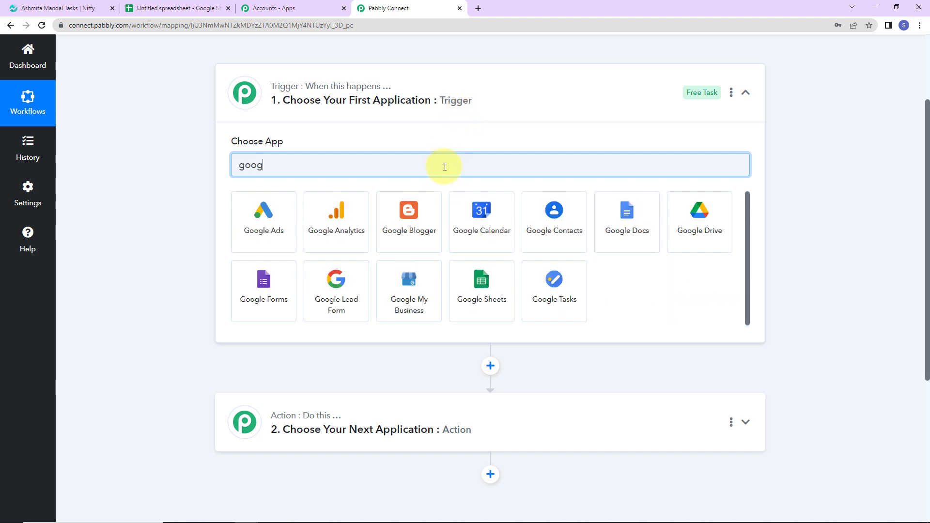
click(486, 289)
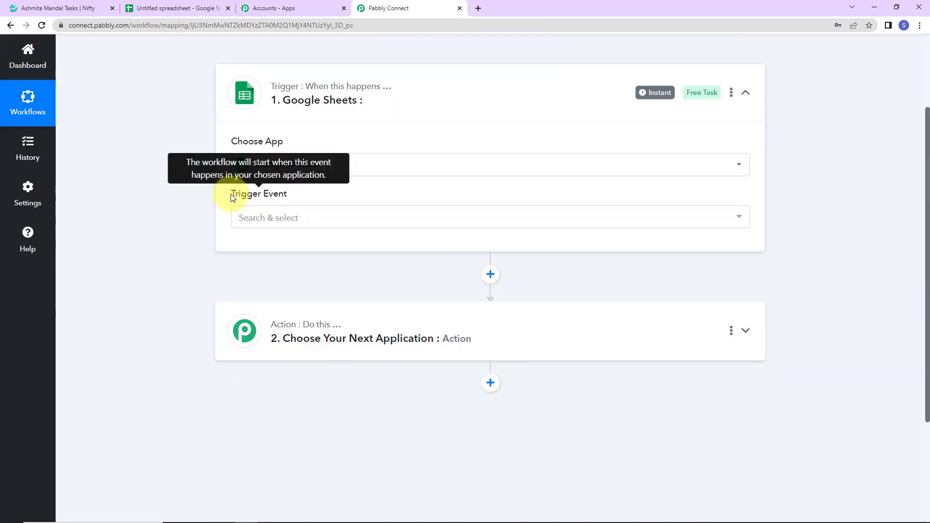
click(282, 217)
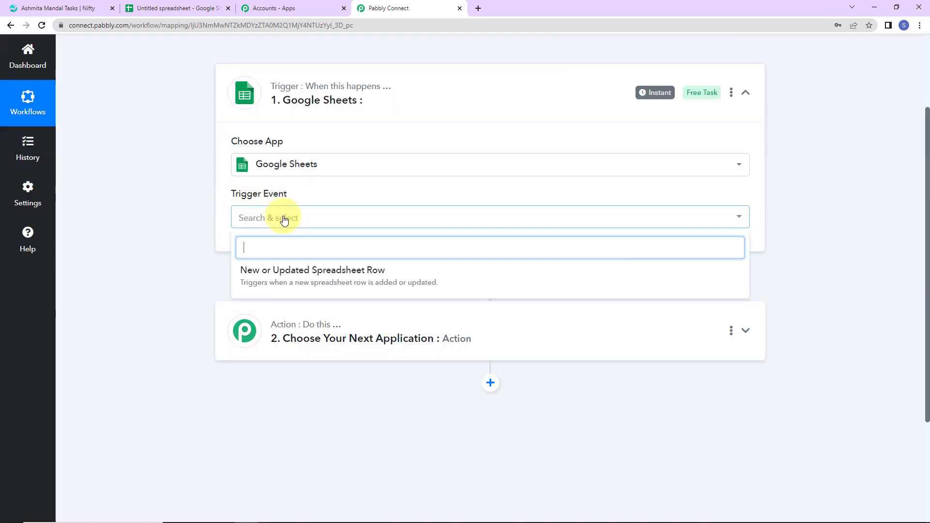
click(283, 273)
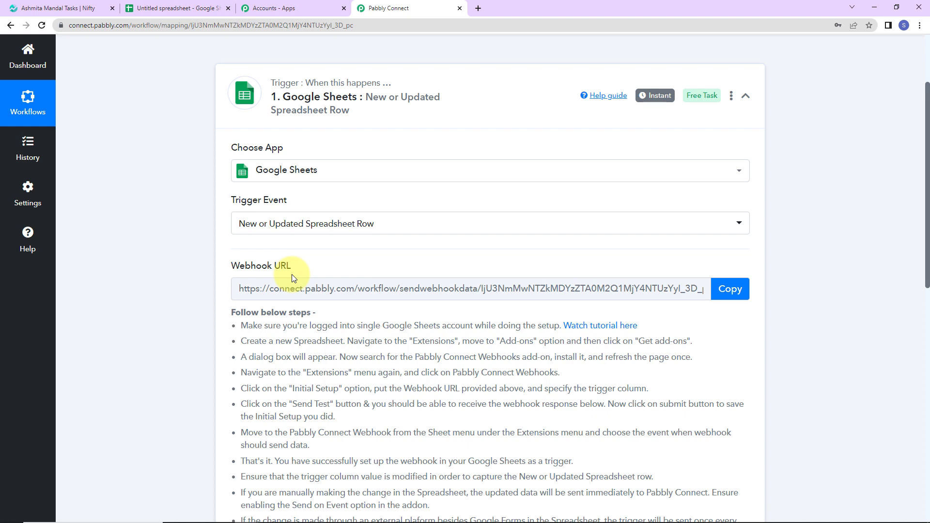
Copy the trigger's webhook URL and switch to the untitled spreadsheet in Google Sheets
click(730, 288)
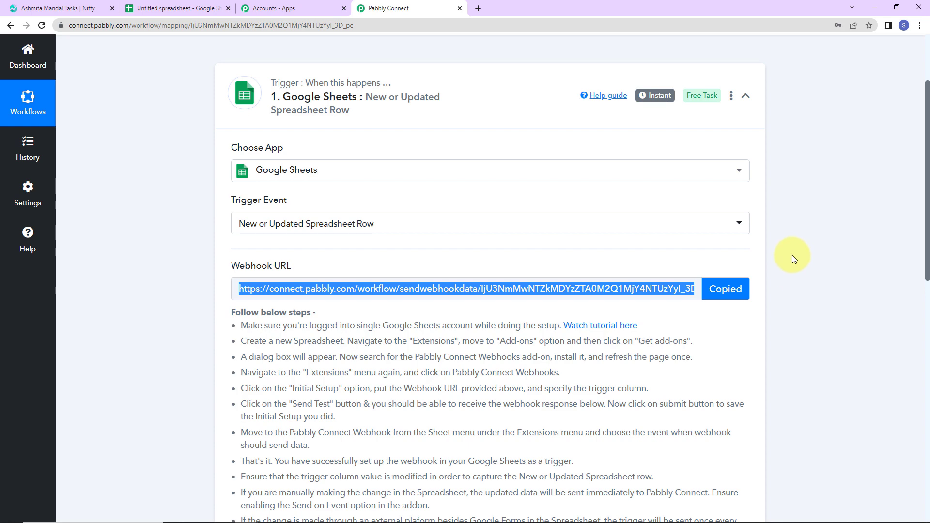
scroll(789, 253, down, 5)
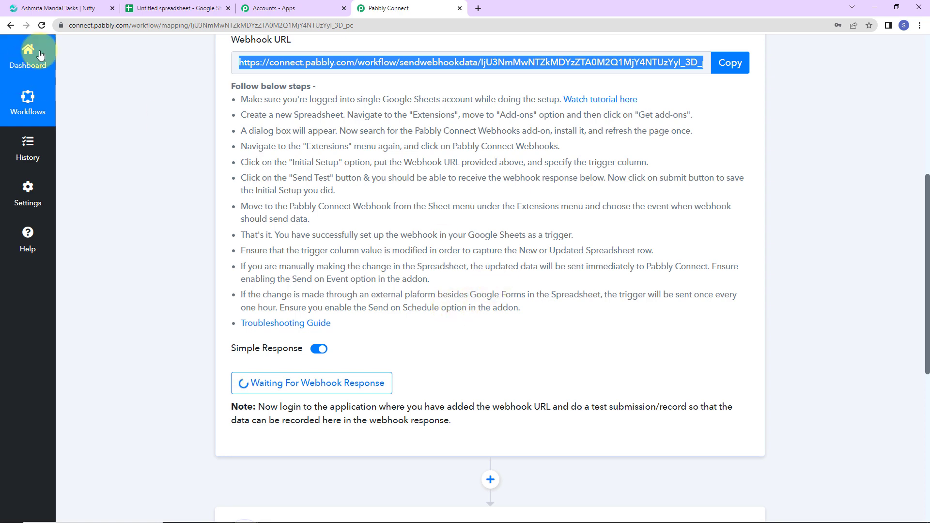
click(177, 7)
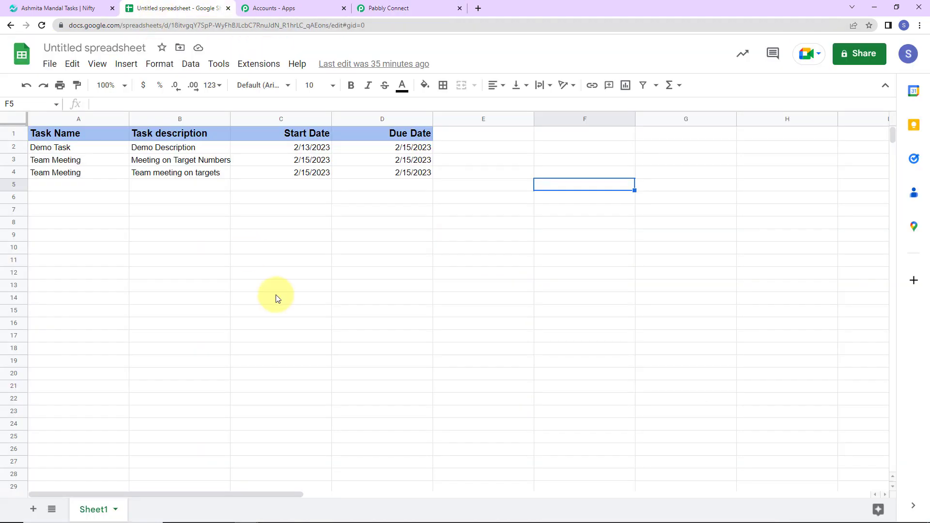
Rename the spreadsheet as "New Tasks"
click(105, 49)
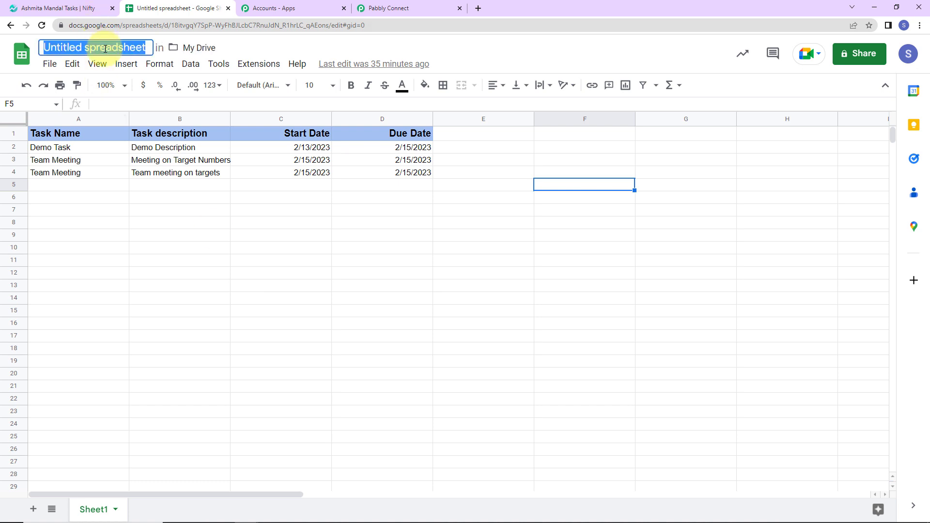
text(New Tasks)
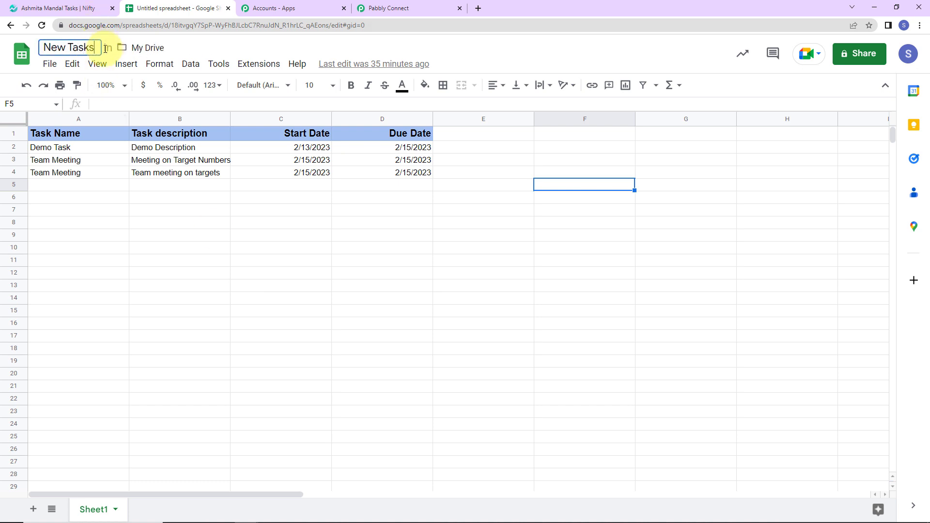
click(213, 297)
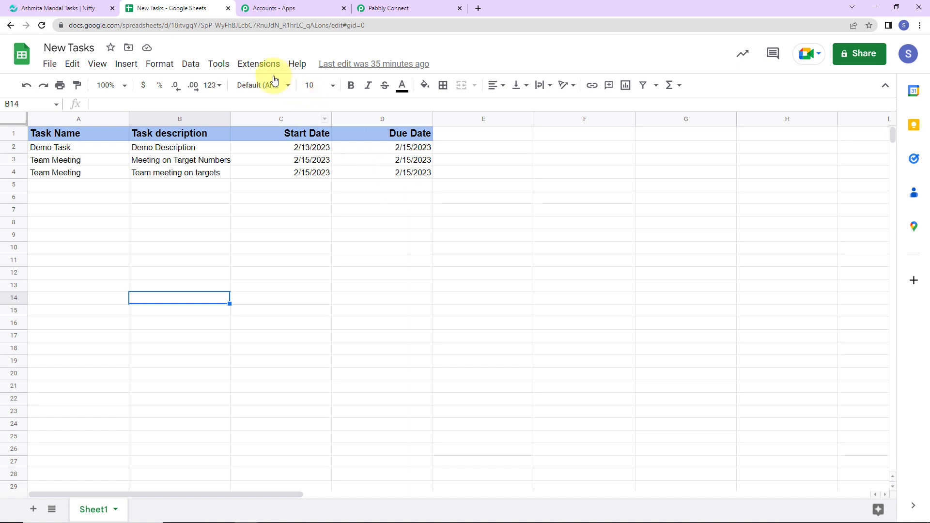
Look up the Pabbly Connect Webhooks add-on in the Google Workspace Marketplace and close the marketplace
click(260, 64)
mouse_move(265, 84)
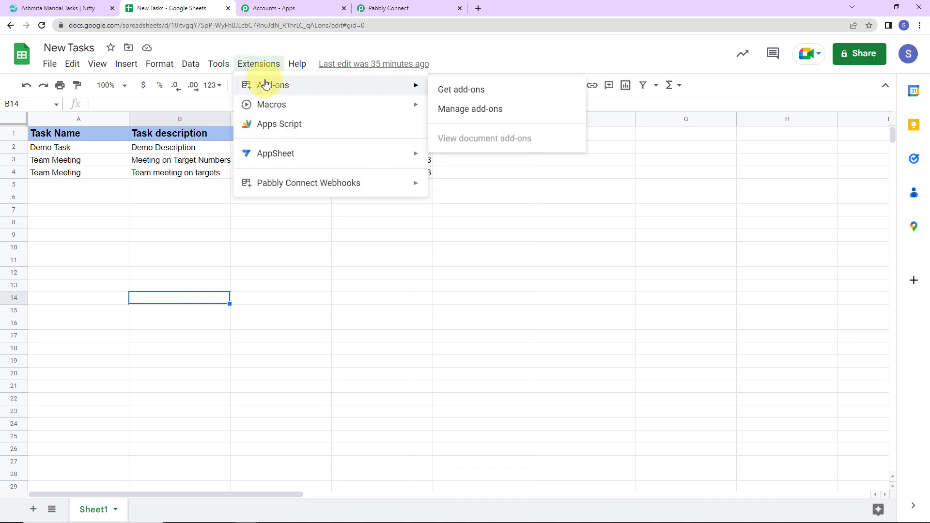
click(449, 93)
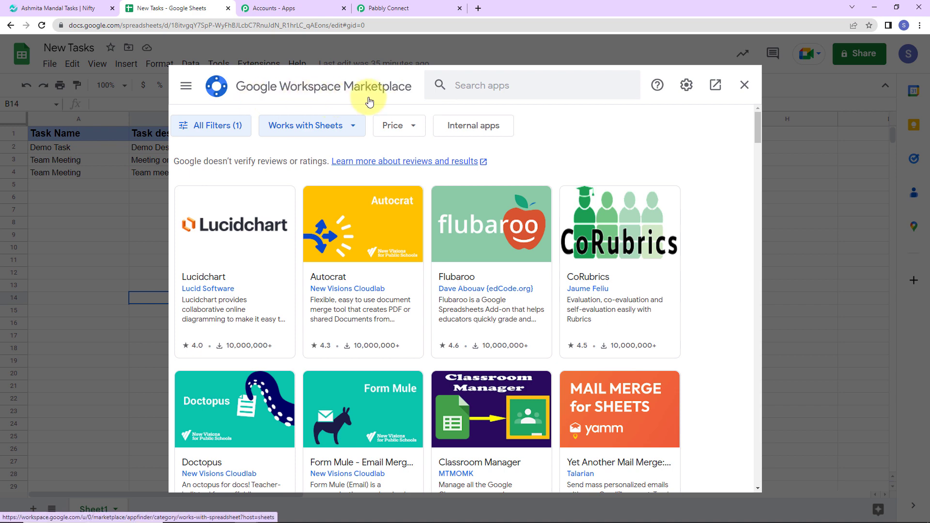
click(555, 79)
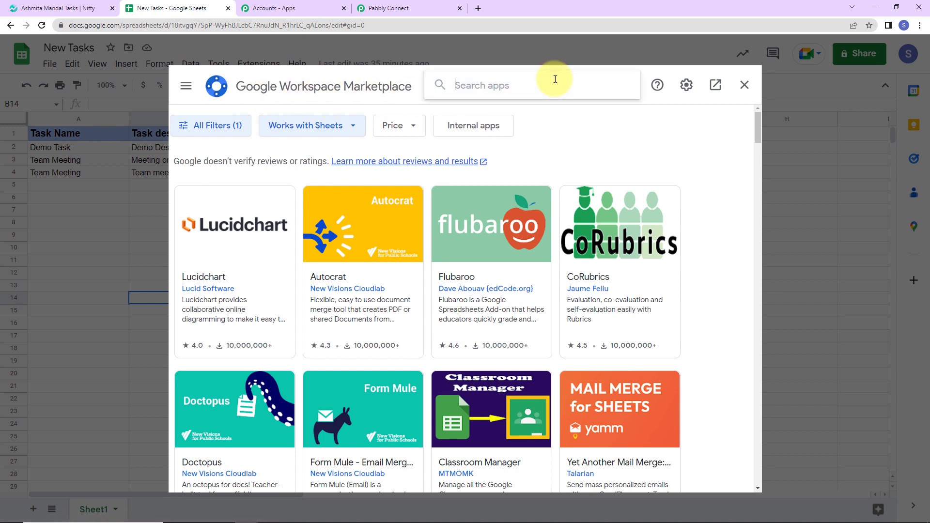
text(Pabbly)
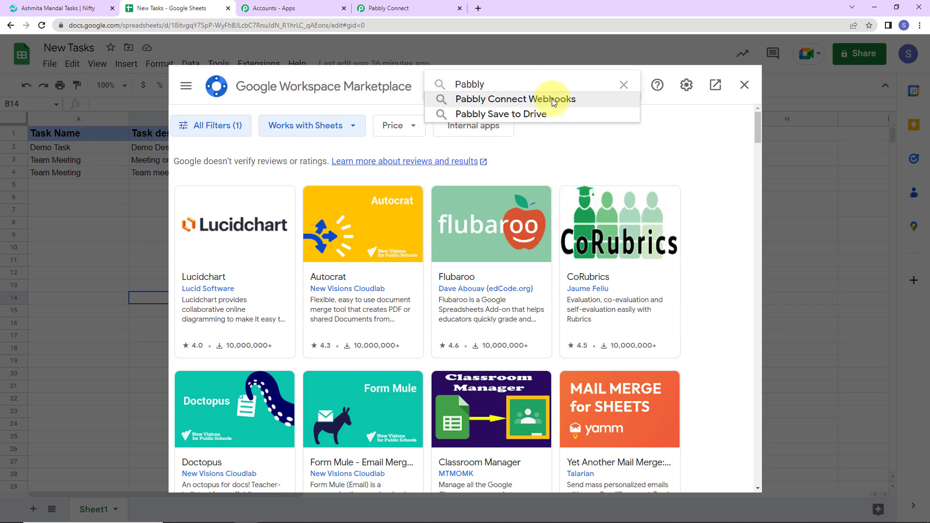
click(546, 99)
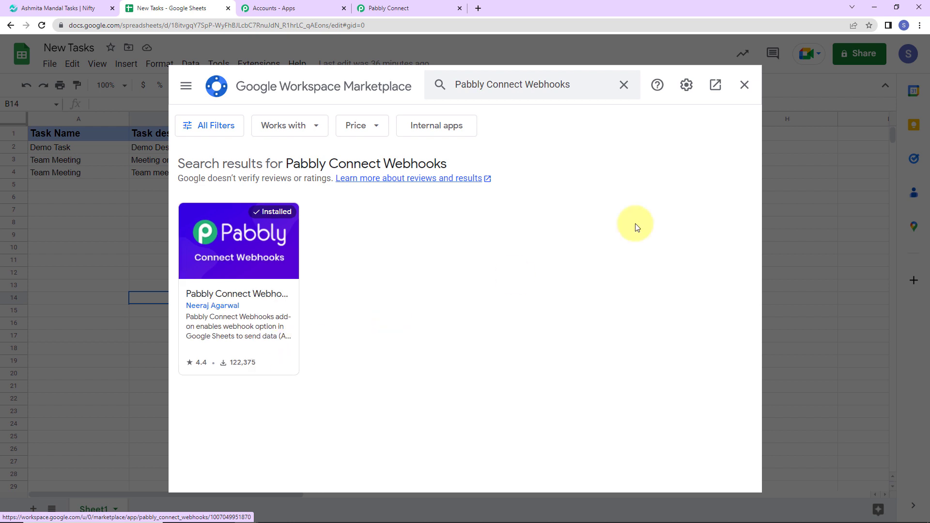
click(744, 85)
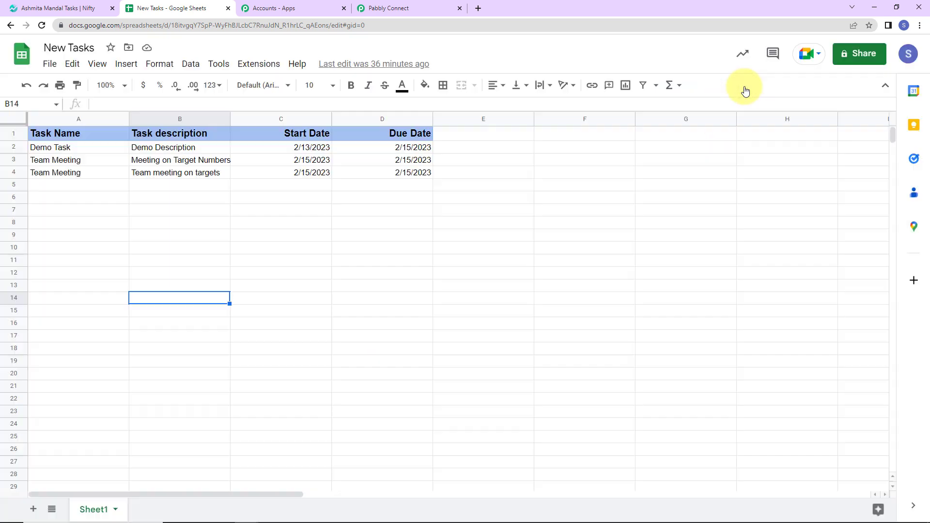
Reload the spreadsheet and open the Initial Setup of the Pabbly Connect Webhooks add-on
click(42, 25)
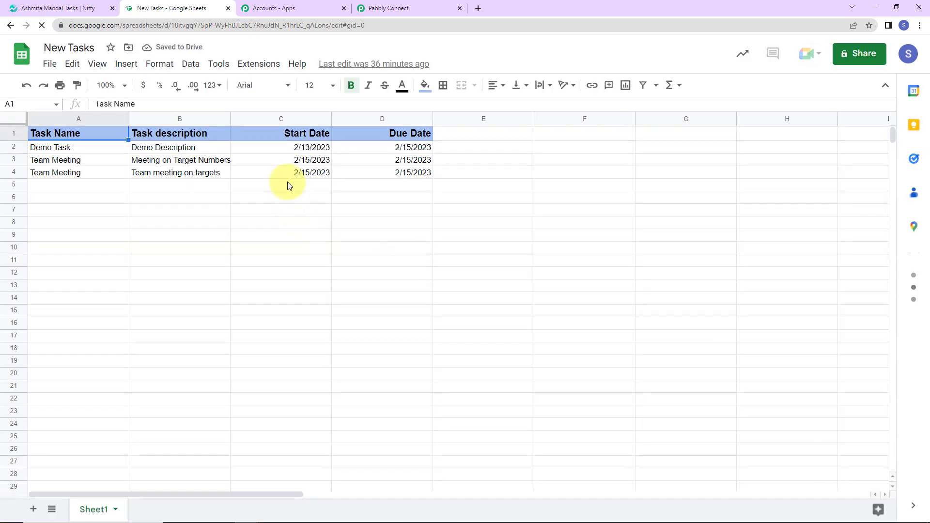
click(266, 70)
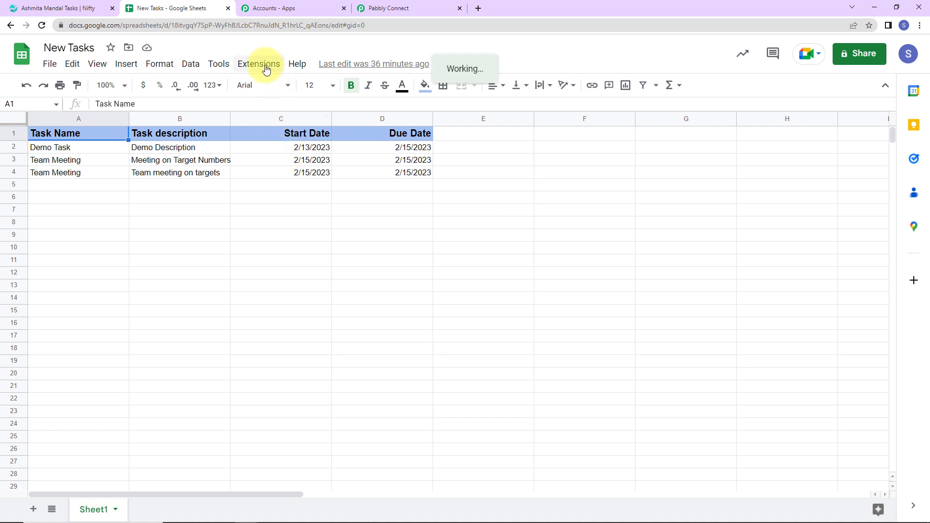
mouse_move(286, 188)
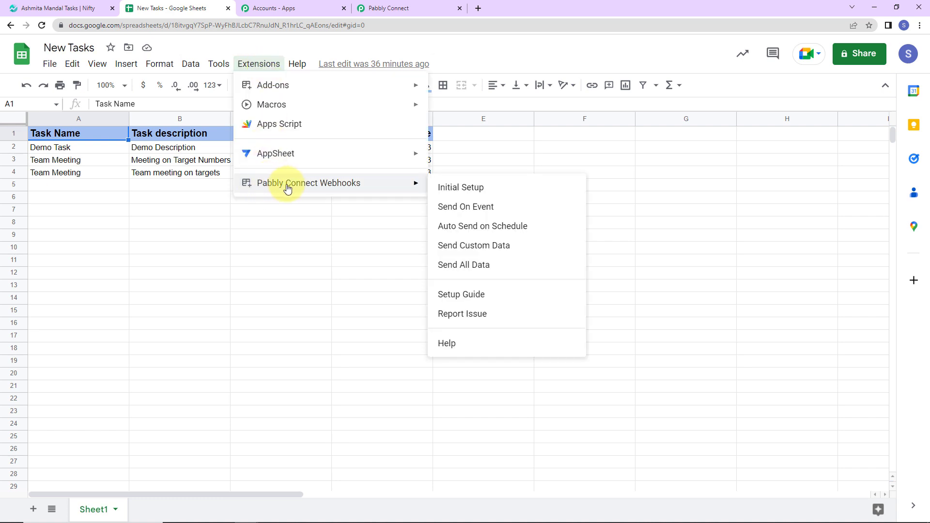
click(467, 192)
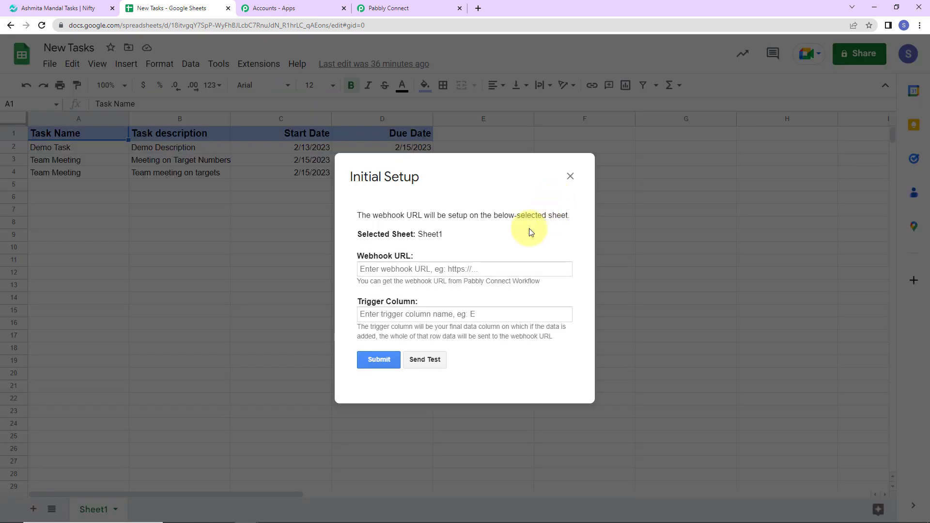
Paste the copied webhook URL into the Sheet1 setup and set the trigger column to D
drag(358, 236, 443, 236)
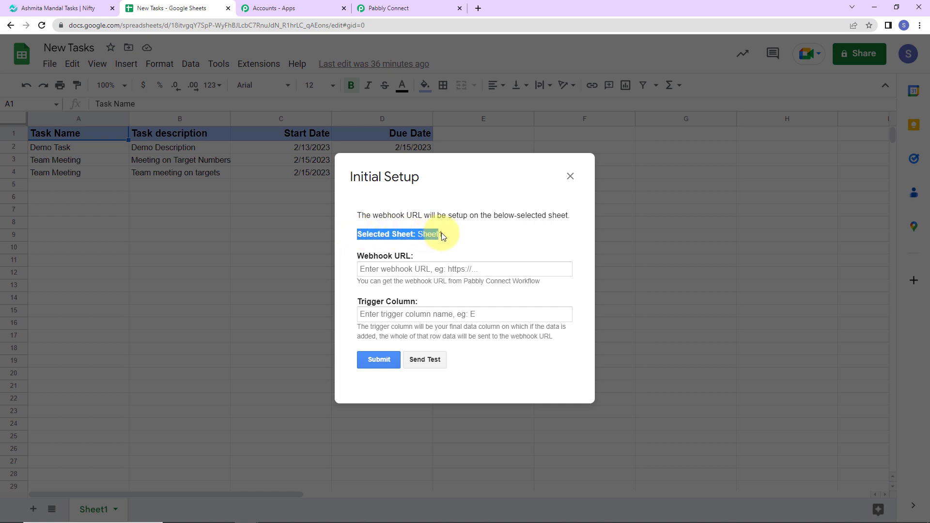
click(389, 269)
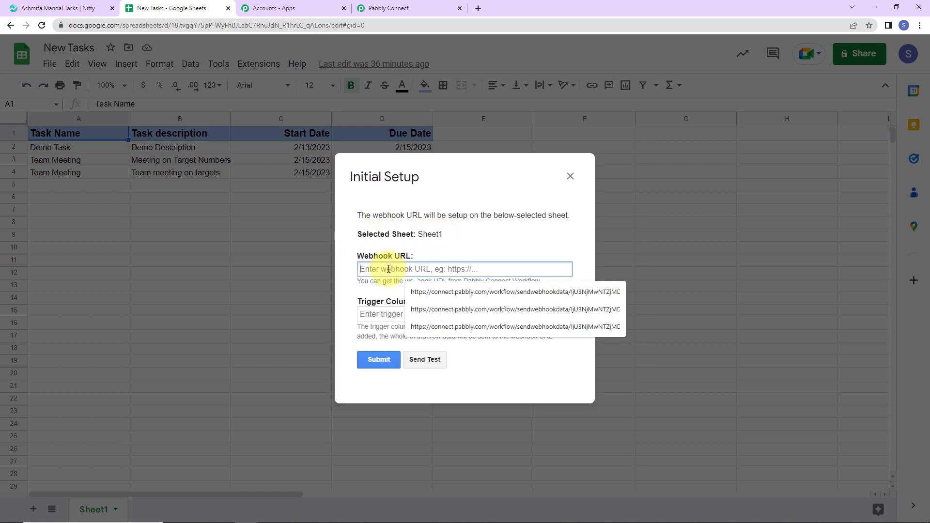
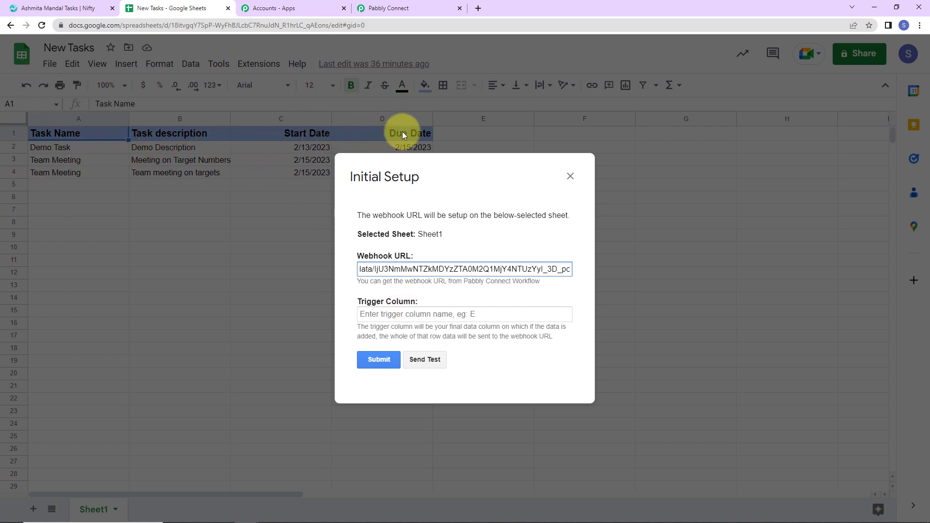
click(397, 313)
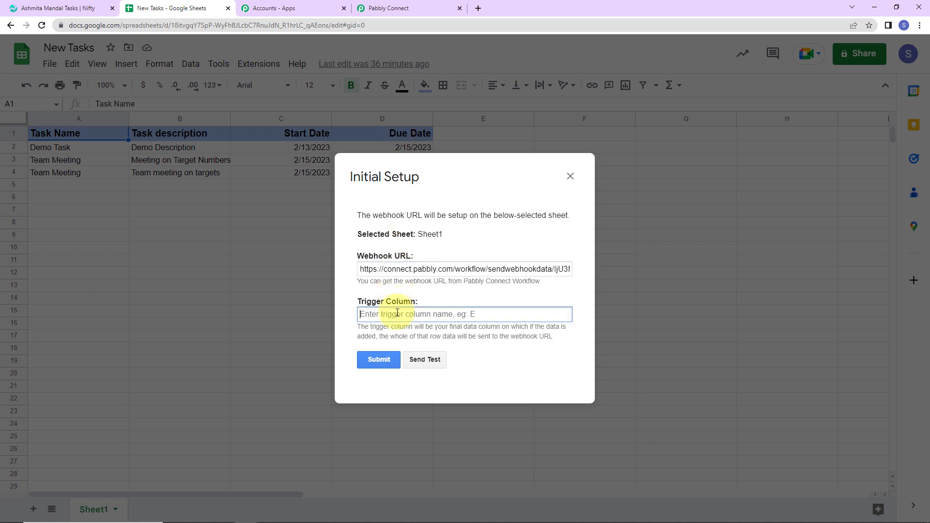
text(D)
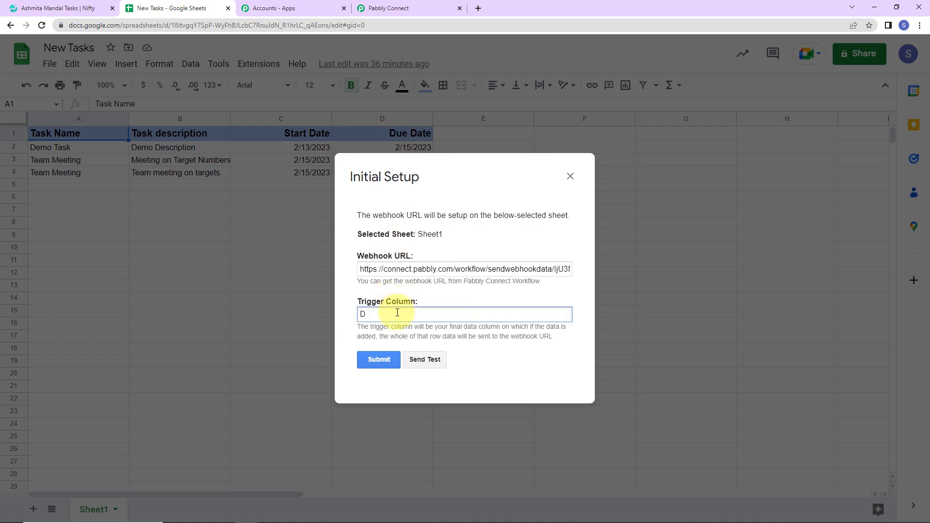
Send test data to the webhook and submit the add-on's initial setup
click(428, 361)
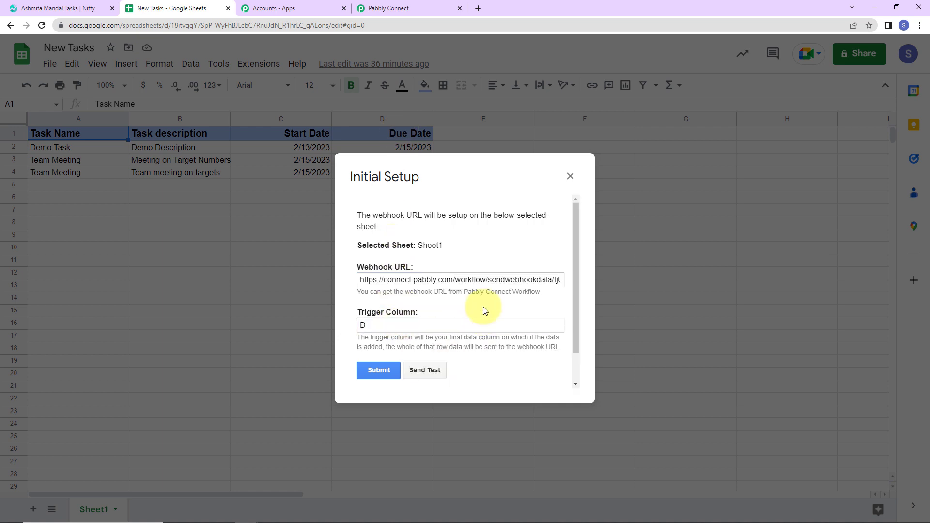
scroll(484, 311, down, 1)
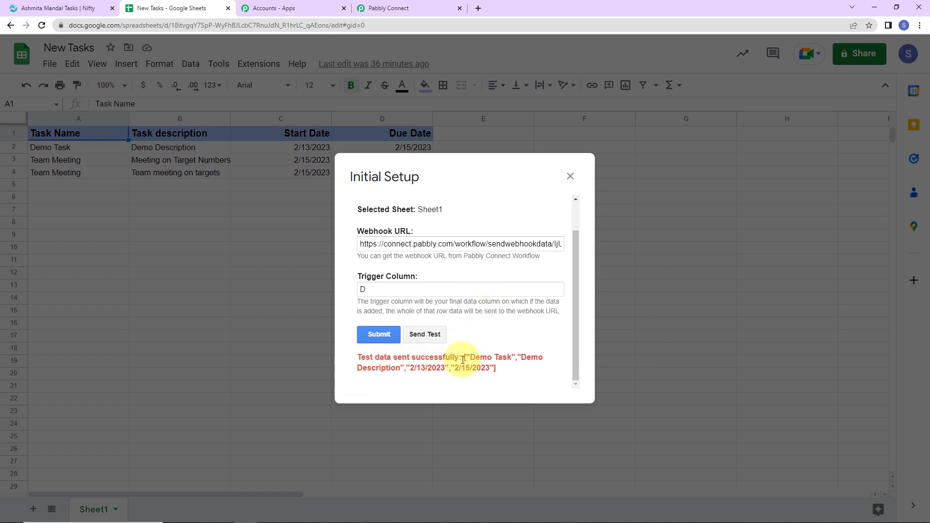
click(378, 334)
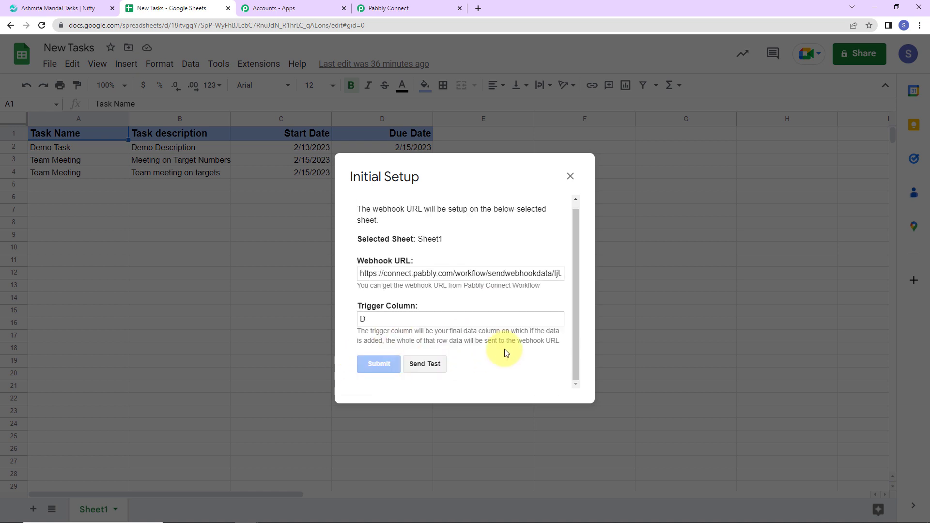
scroll(505, 352, down, 1)
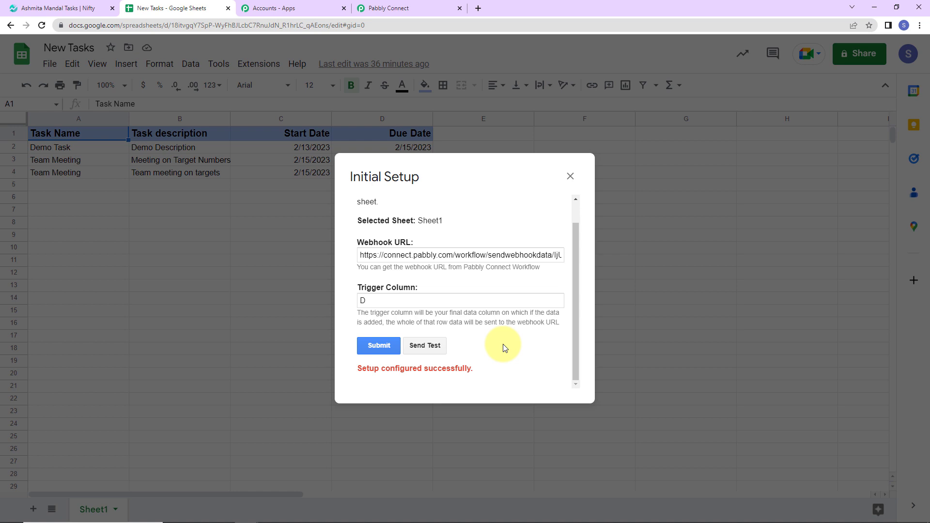
Close the finished setup, enable Send On Event for the Pabbly Connect Webhooks add-on and check its status
click(570, 177)
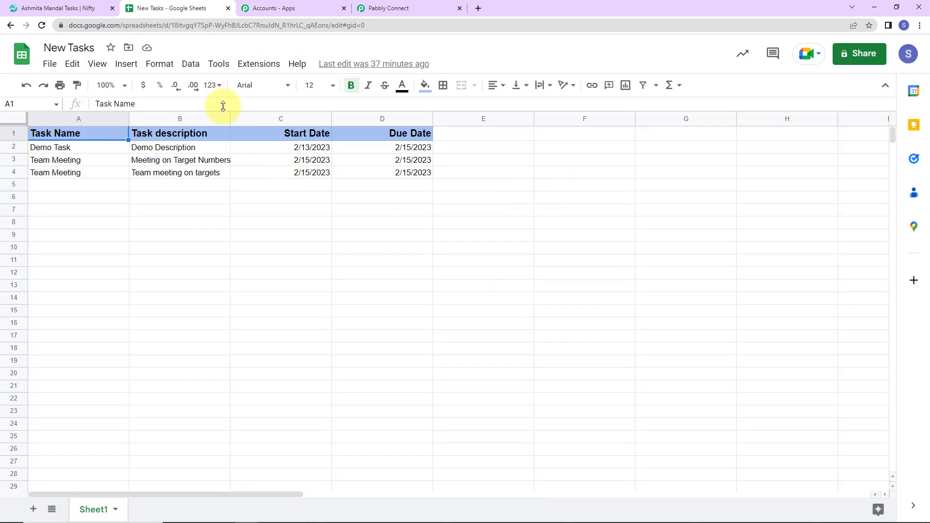
click(255, 64)
mouse_move(268, 181)
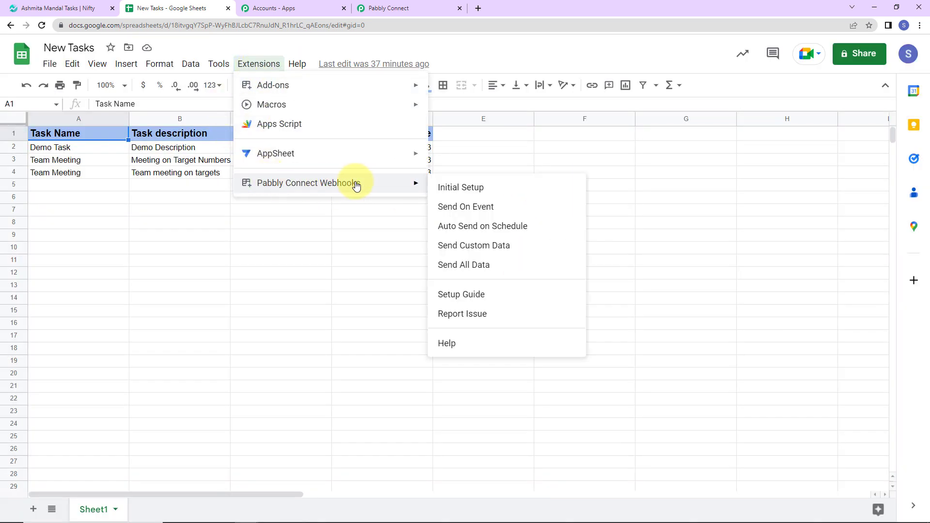
click(466, 208)
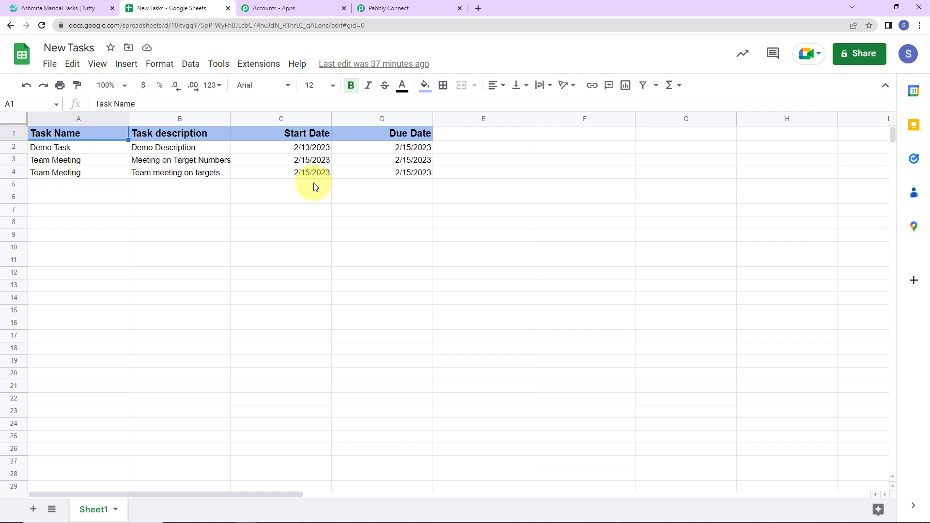
click(251, 64)
mouse_move(312, 183)
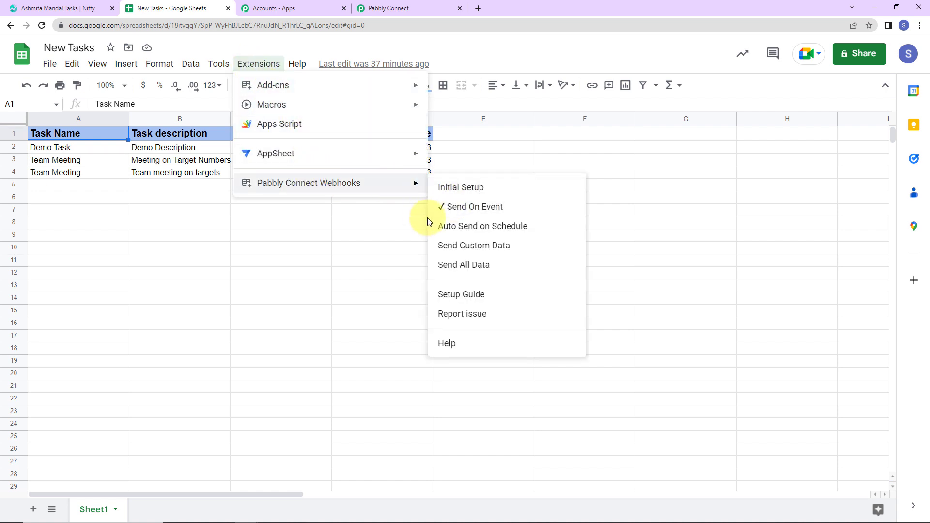
click(384, 237)
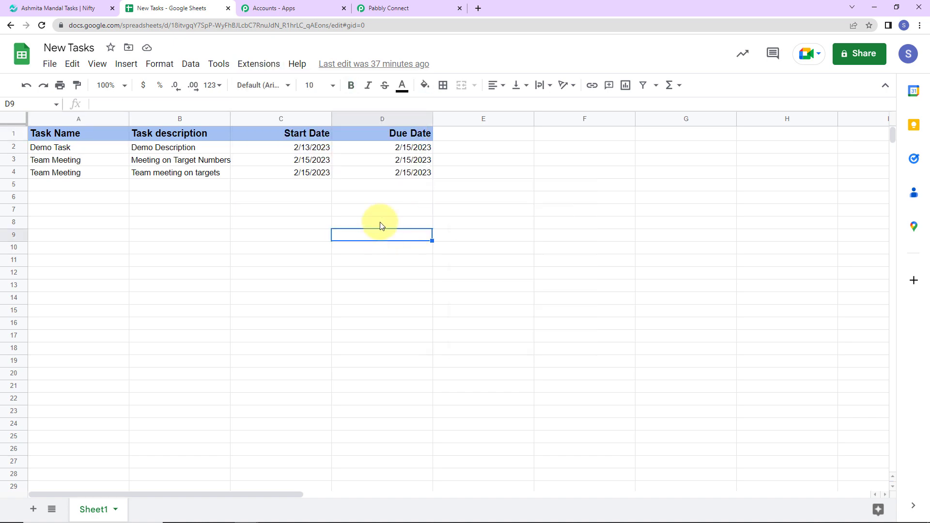
Switch to the Pabbly Connect workflow and review the Google Sheets row data in the webhook response, down to Due Date
click(412, 11)
scroll(533, 293, down, 7)
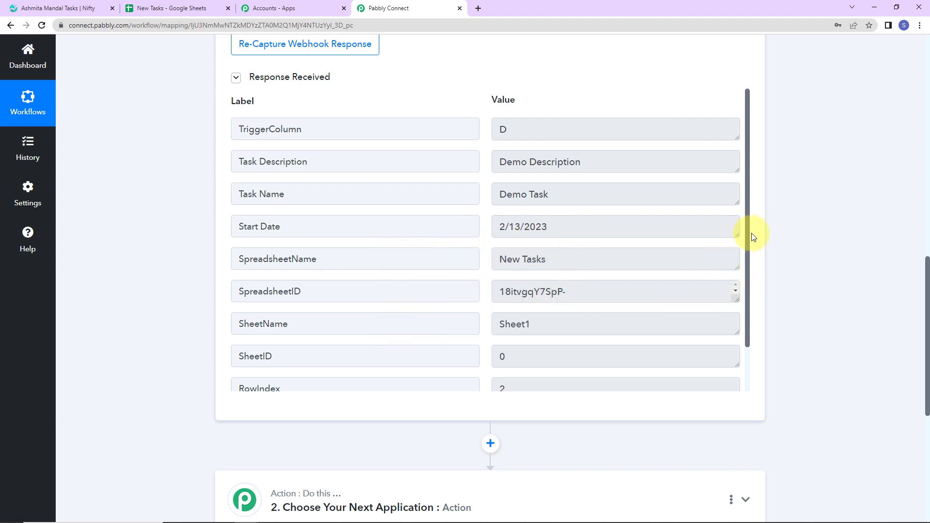
drag(748, 239, 772, 331)
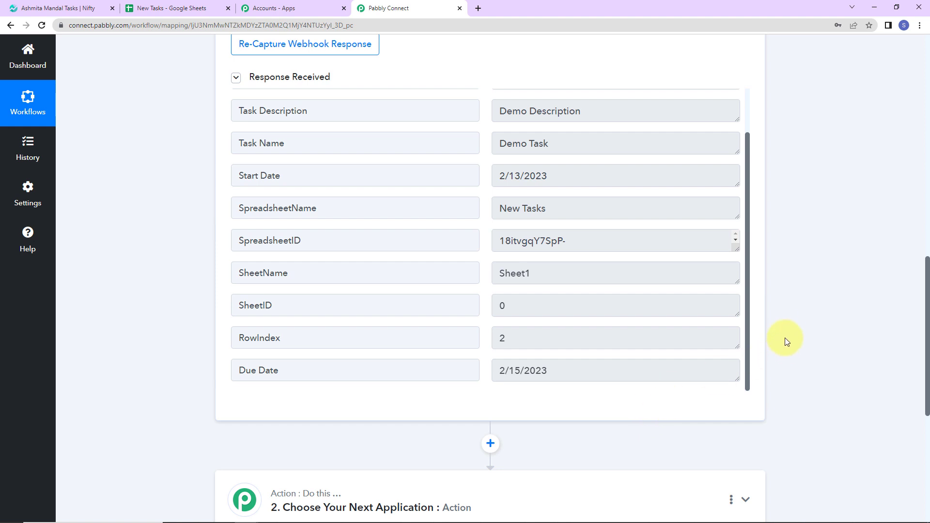
Set the workflow's second step to the Nifty PM app with the action event Create Task
scroll(785, 334, down, 7)
click(338, 194)
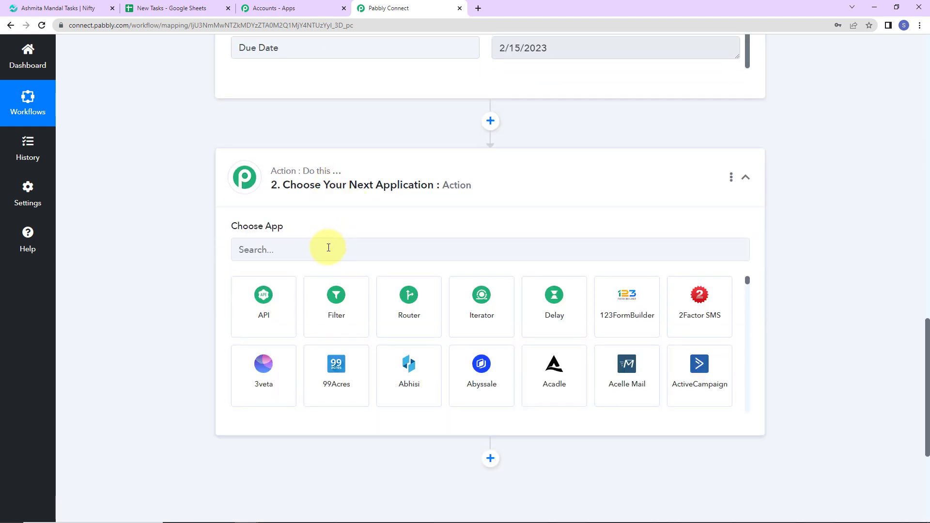
click(327, 245)
text(nifty)
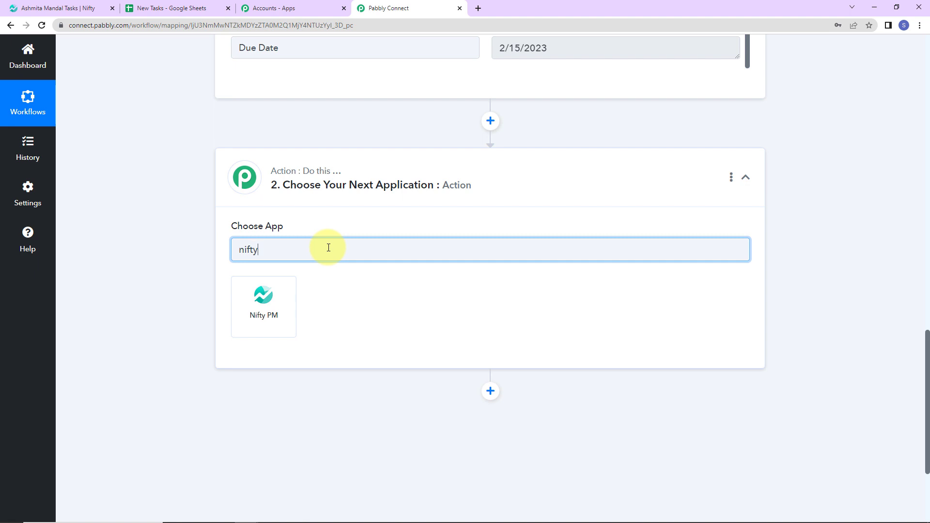
click(264, 305)
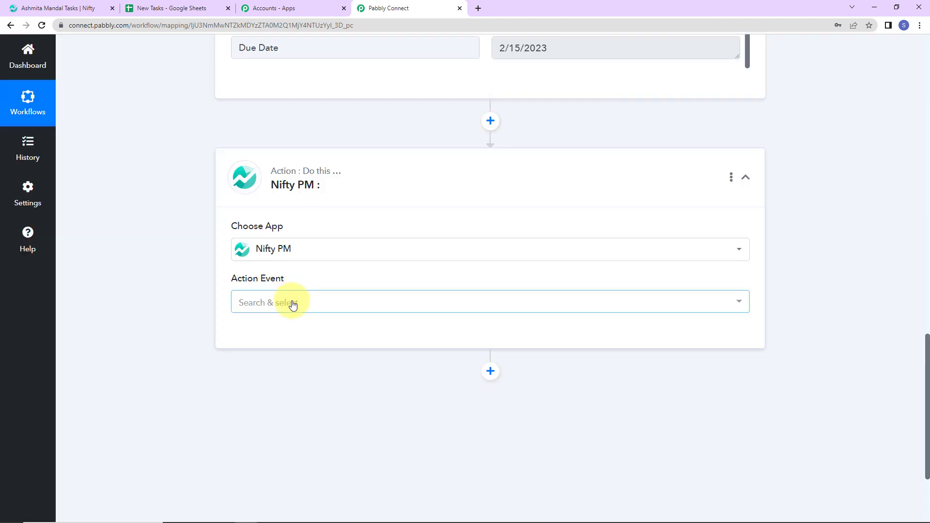
click(293, 304)
click(278, 116)
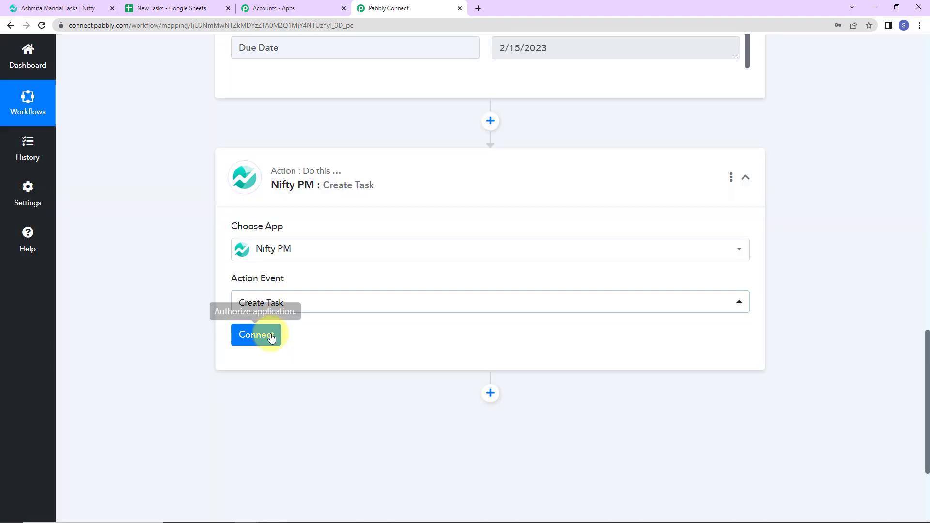
Add a new Nifty PM connection for the Create Task action and authorize it for Pabbly Connect
click(271, 336)
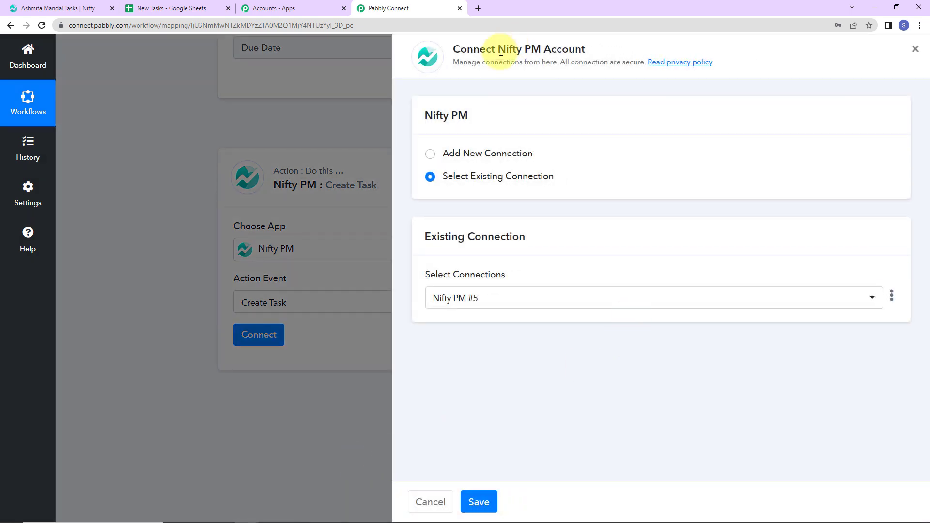
drag(501, 51, 613, 48)
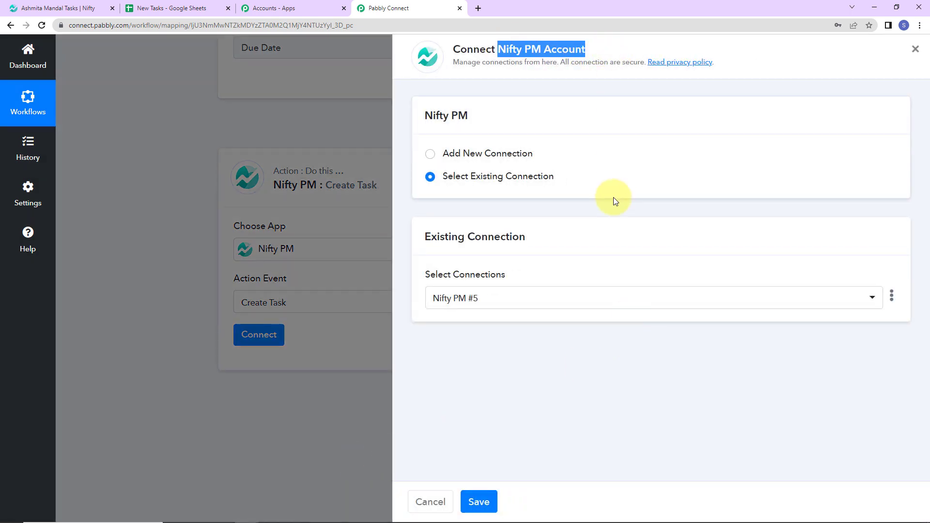
click(430, 154)
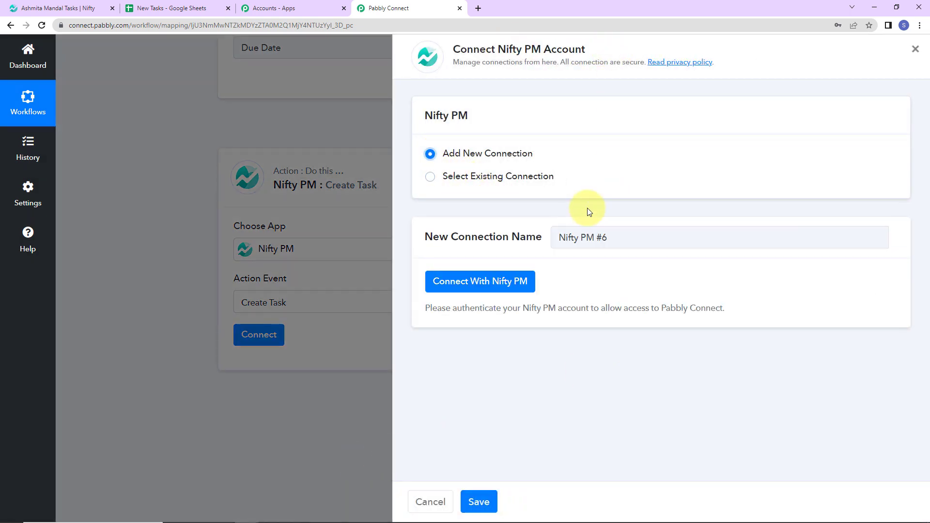
click(490, 291)
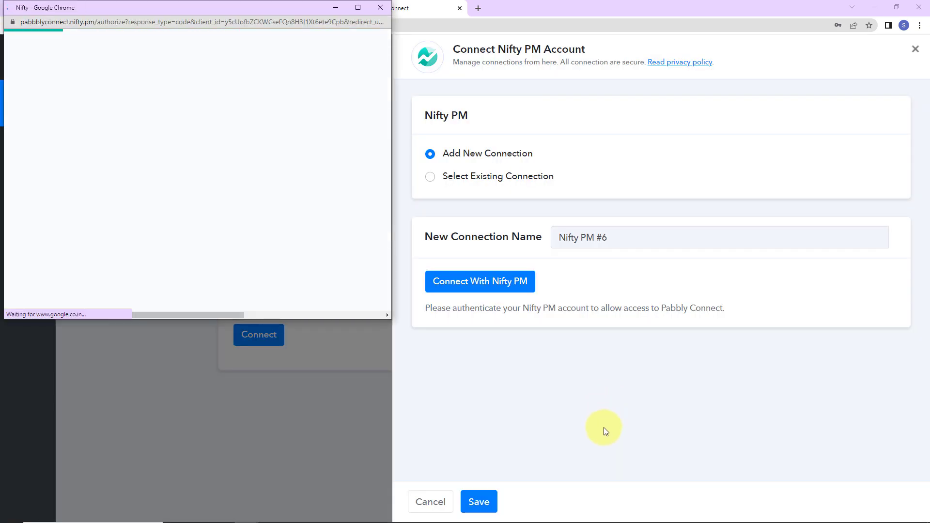
click(358, 7)
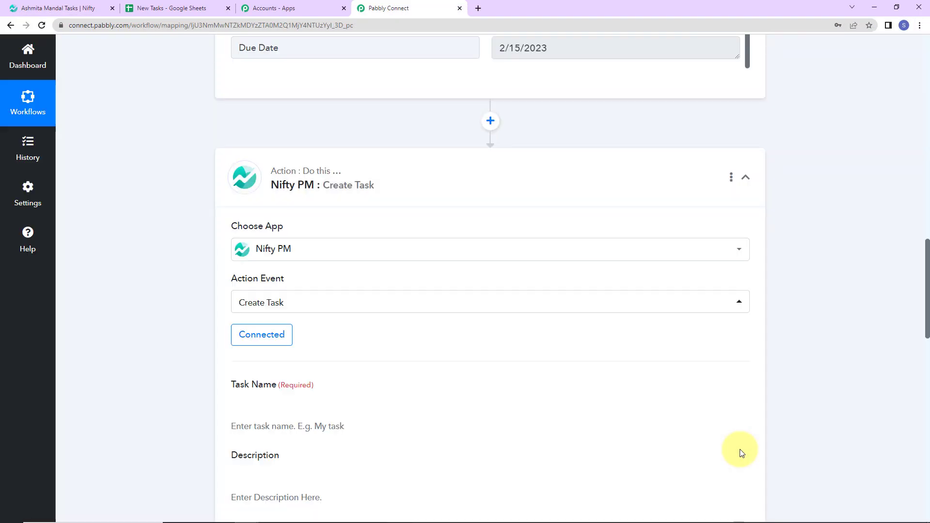
Map the Nifty task's Task Name to the Task Name value from the Google Sheets trigger
scroll(527, 400, down, 5)
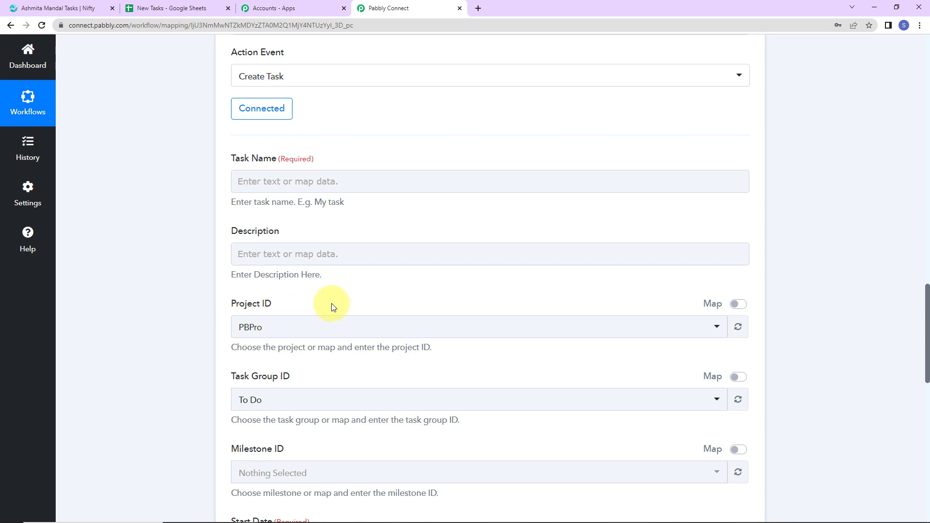
scroll(332, 303, down, 2)
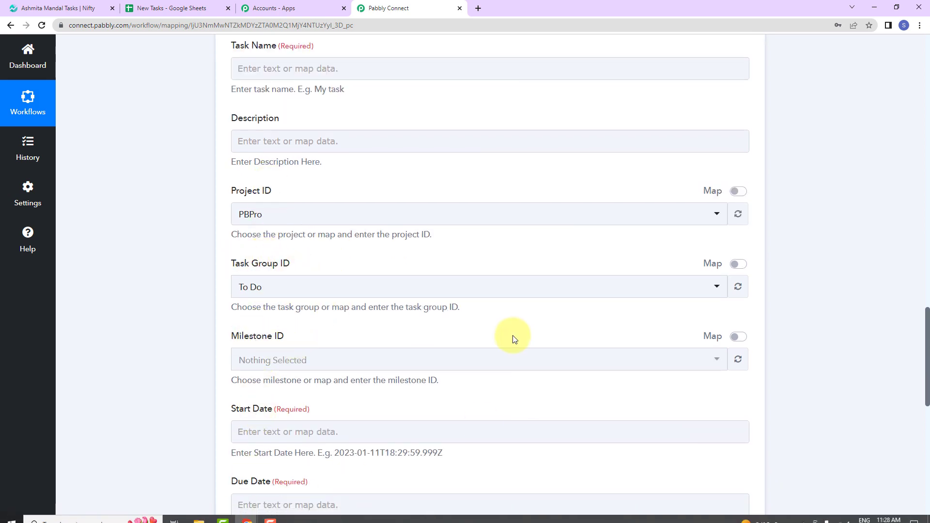
scroll(508, 336, up, 4)
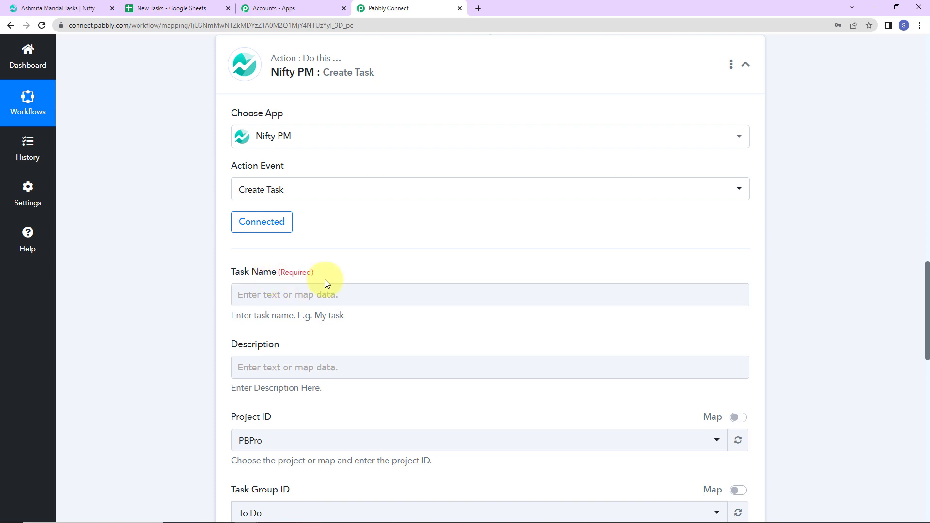
scroll(325, 280, down, 2)
click(300, 190)
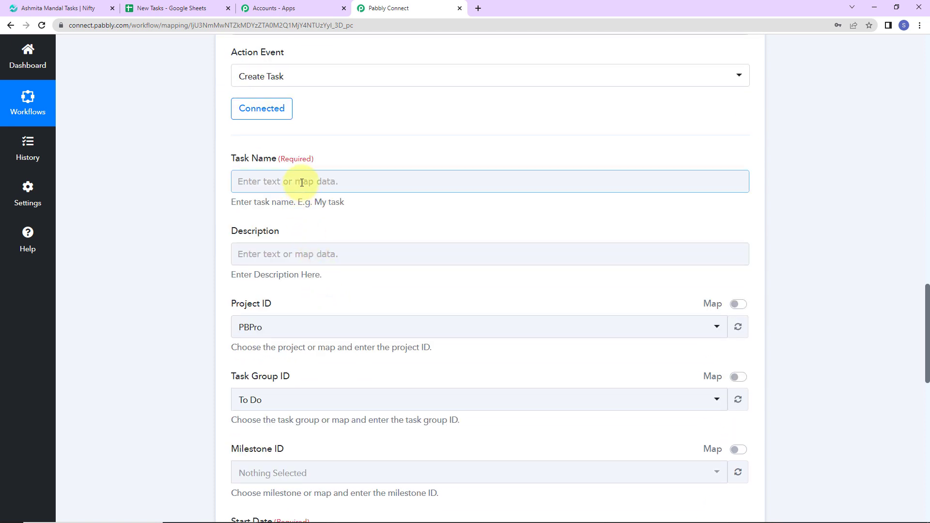
click(301, 183)
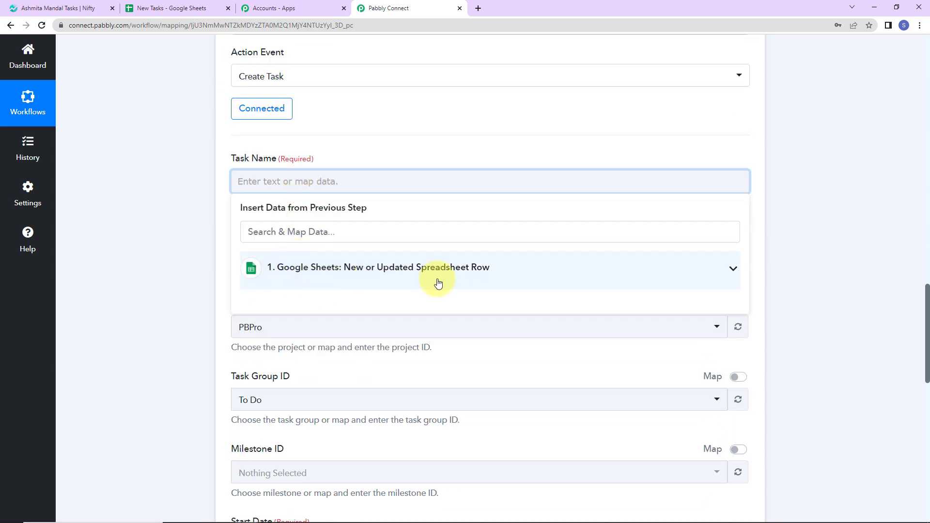
click(417, 274)
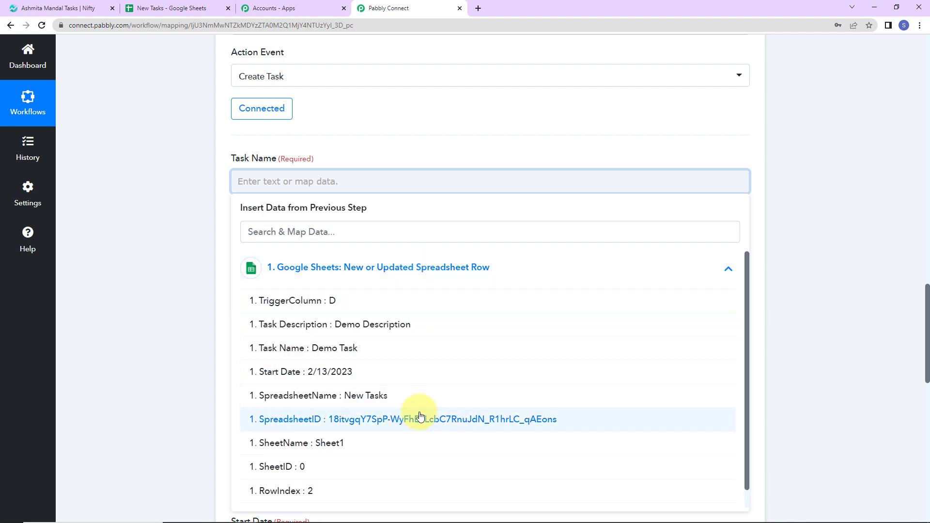
click(382, 349)
click(190, 240)
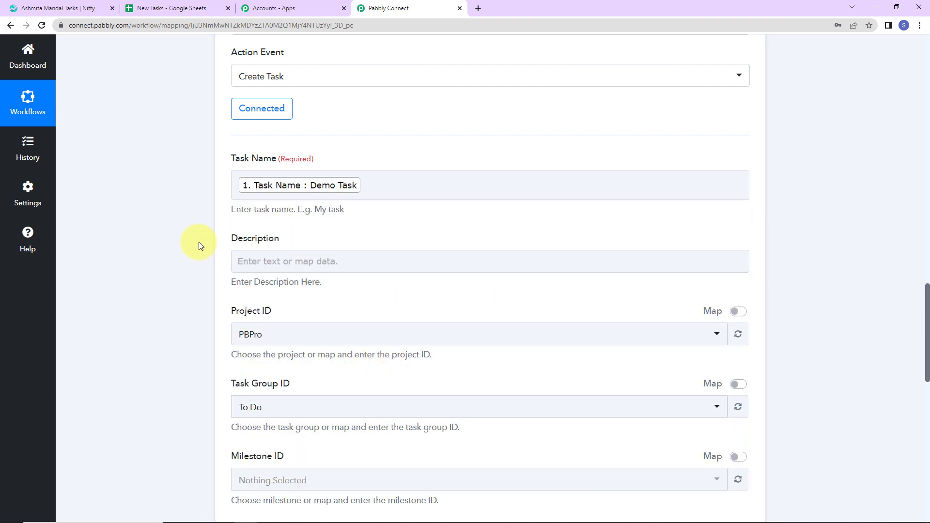
Map the Nifty task's Description to the Task Description value from the Google Sheets trigger
click(257, 261)
click(266, 348)
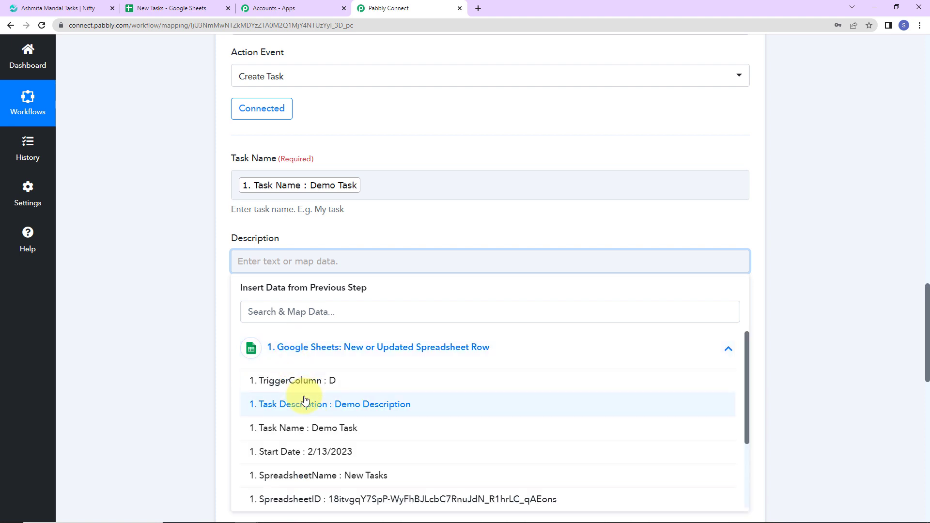
click(276, 345)
click(190, 315)
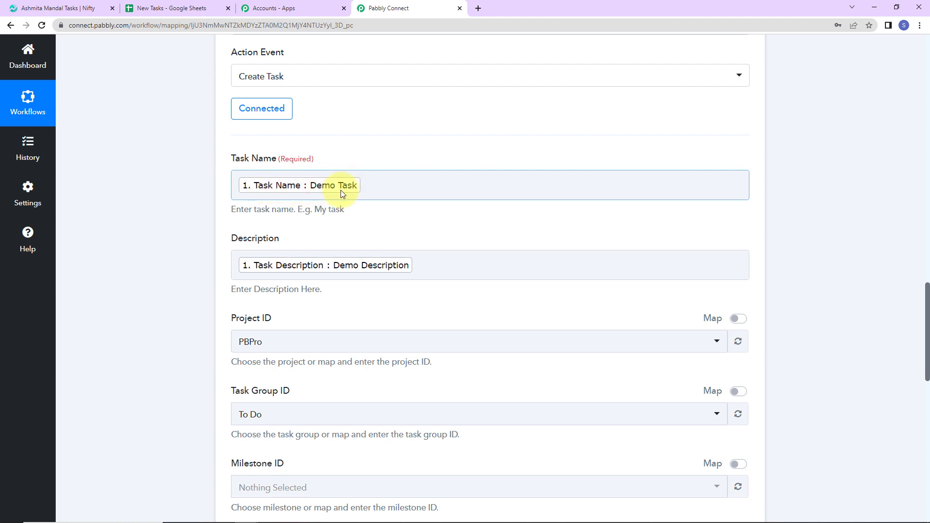
Check the projects in the Nifty workspace against the available Project ID options of the Create Task action
scroll(190, 210, down, 2)
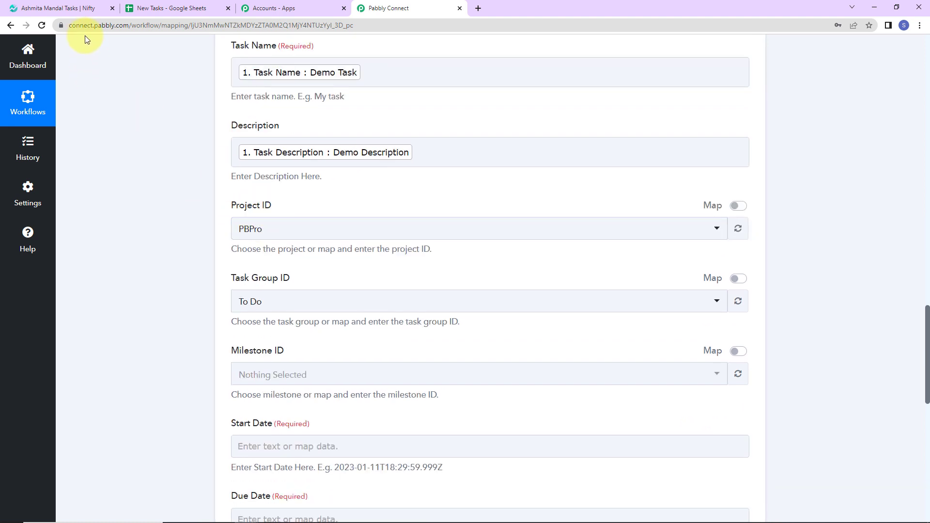
click(58, 8)
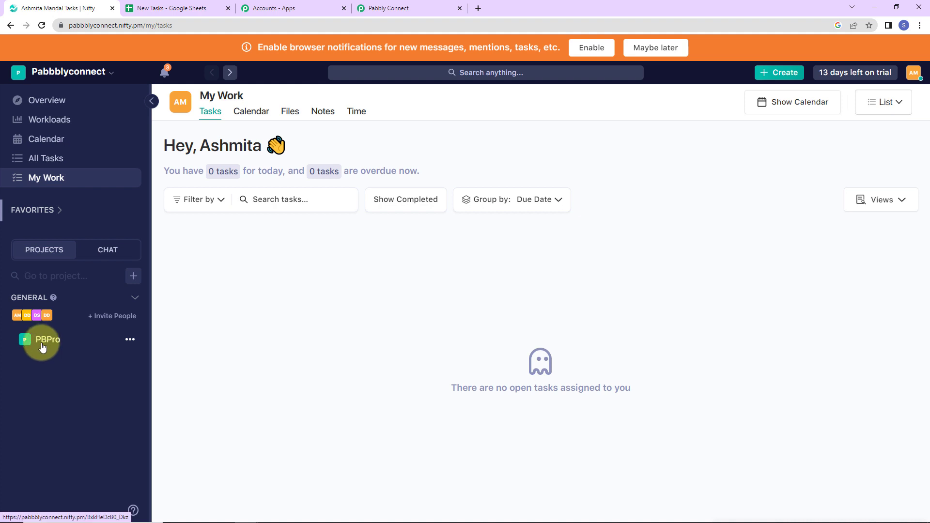
click(372, 9)
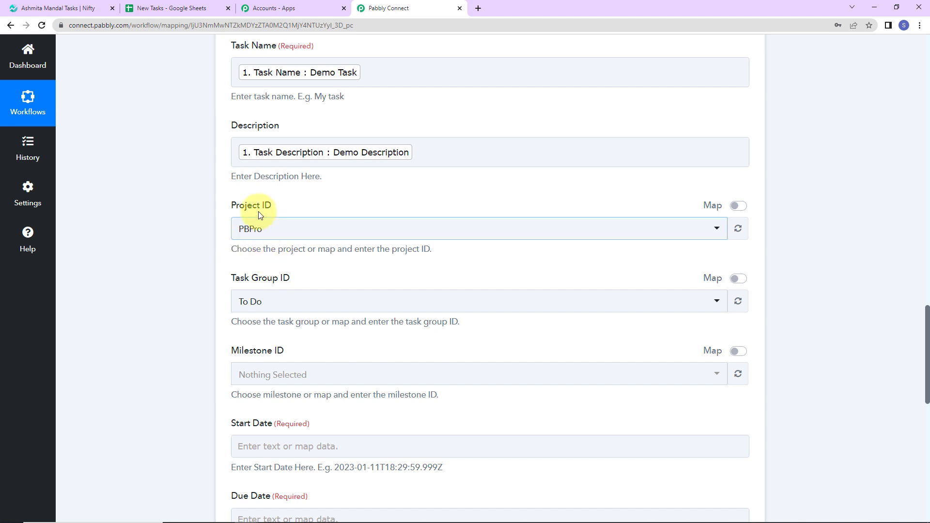
click(251, 222)
click(247, 254)
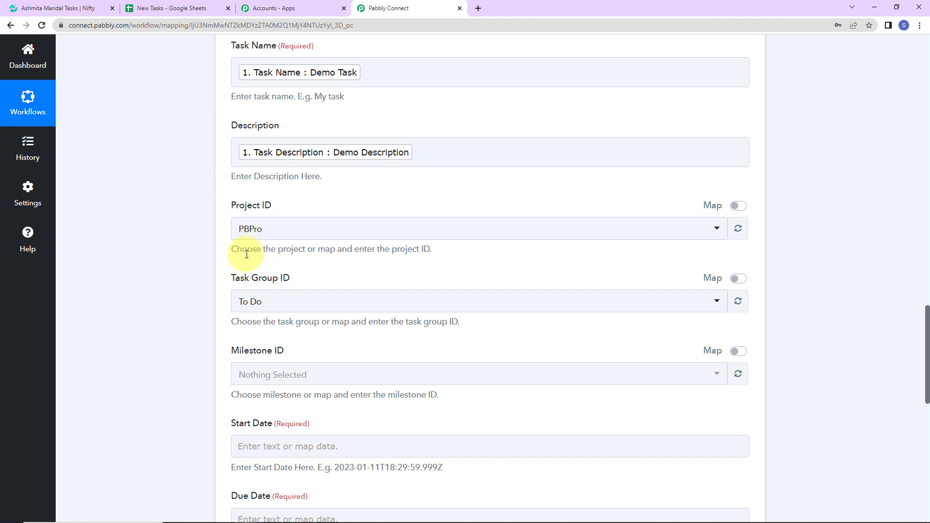
click(283, 231)
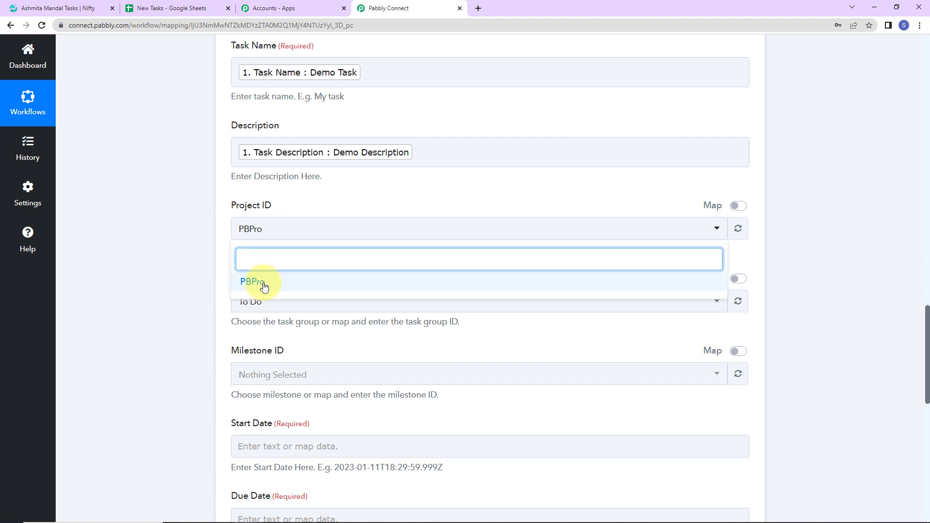
click(202, 253)
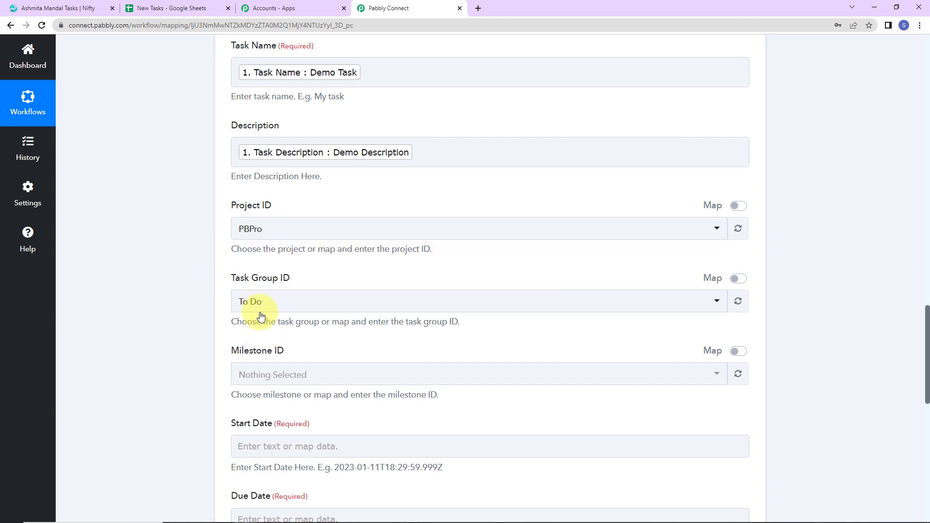
Examine the PBPro project's task list and statuses in Nifty and return to the Task Group ID settings in Pabbly Connect
click(75, 9)
click(211, 113)
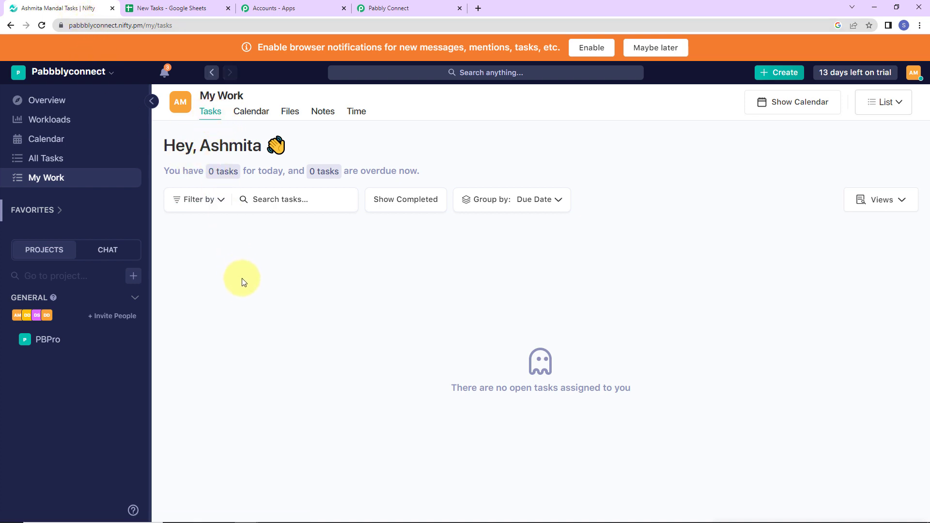
click(46, 338)
click(316, 113)
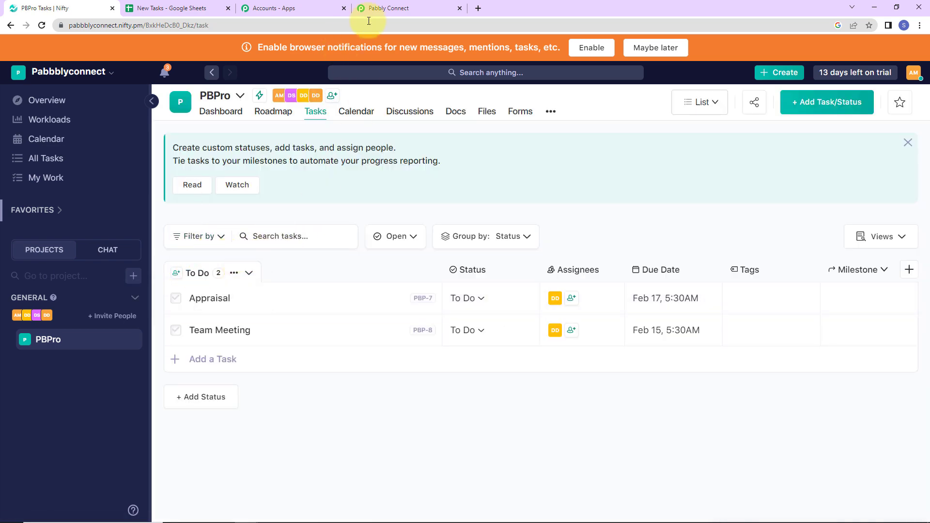
click(388, 8)
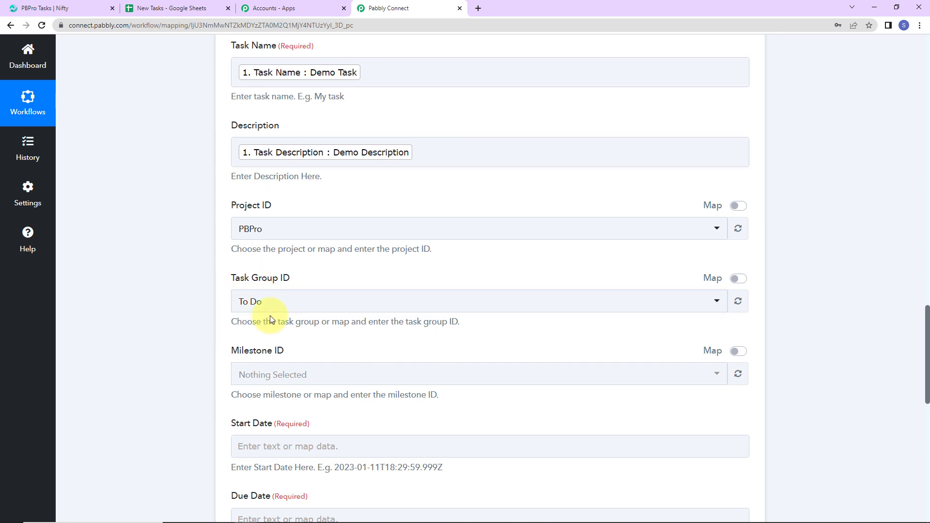
scroll(325, 318, down, 5)
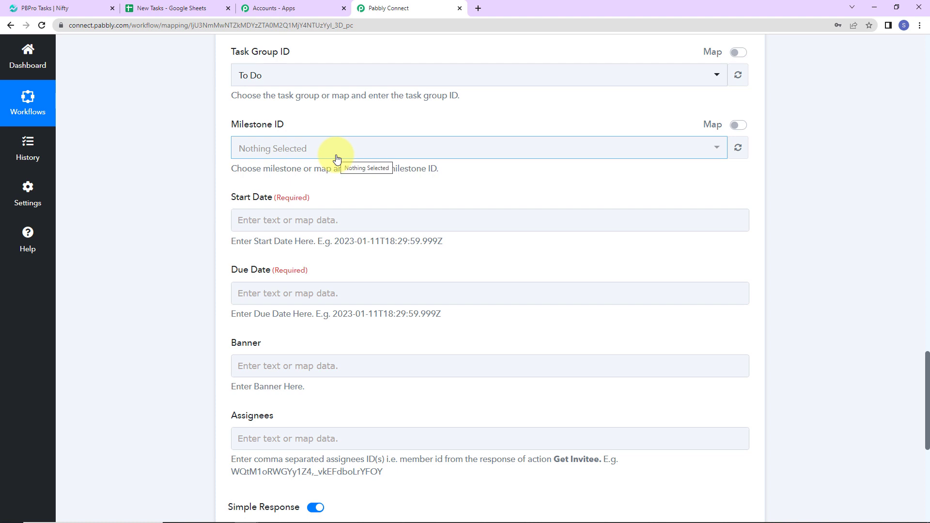
Check the example date formats given for the Nifty task's Start Date and Due Date
click(238, 295)
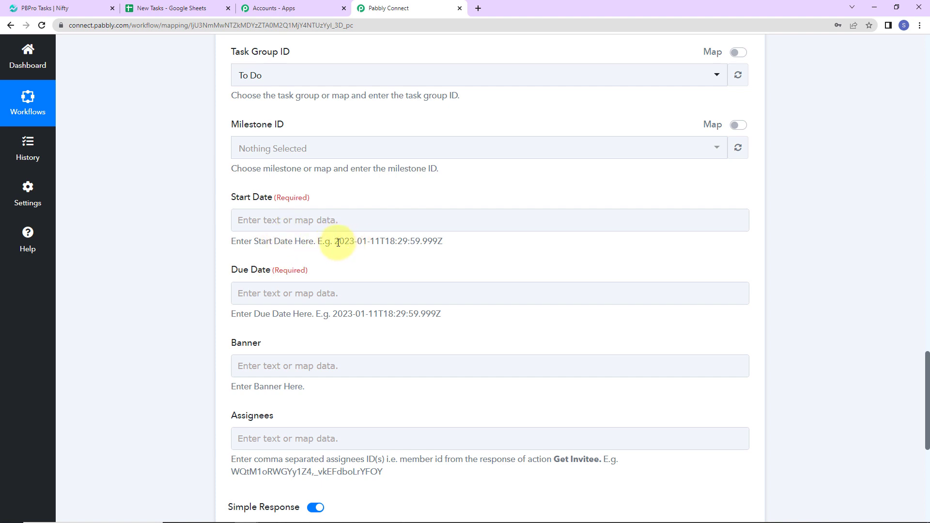
drag(354, 241, 475, 248)
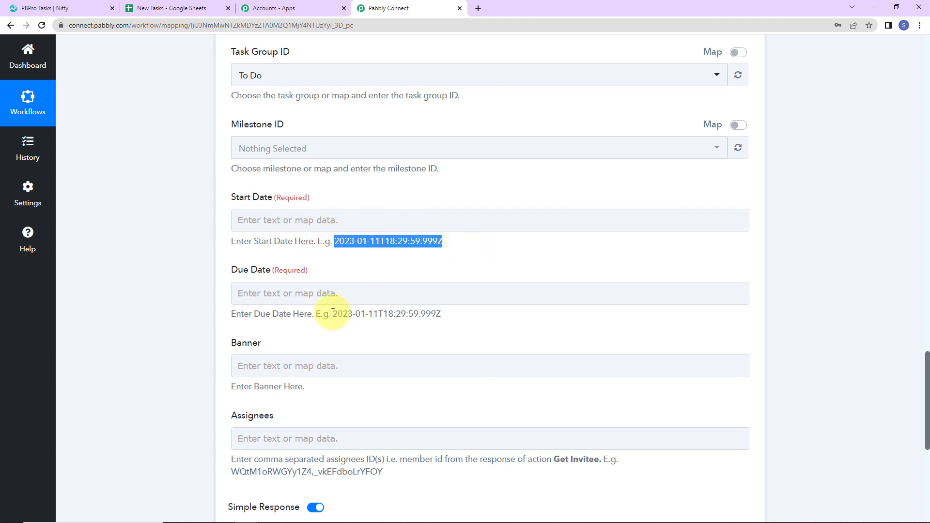
drag(333, 312, 477, 320)
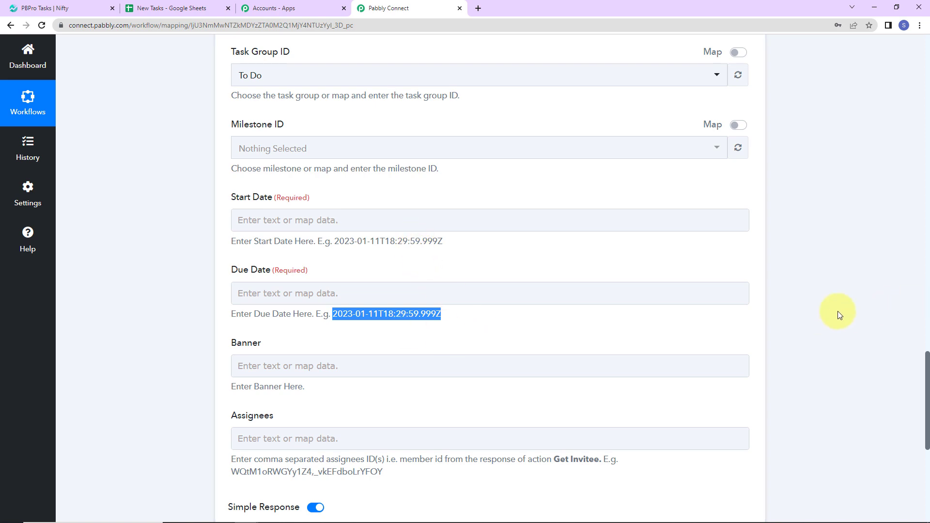
Insert a Date/Time Formatter action before the Nifty PM step with the event Format Date with Time Zone, and connect it
scroll(838, 311, up, 14)
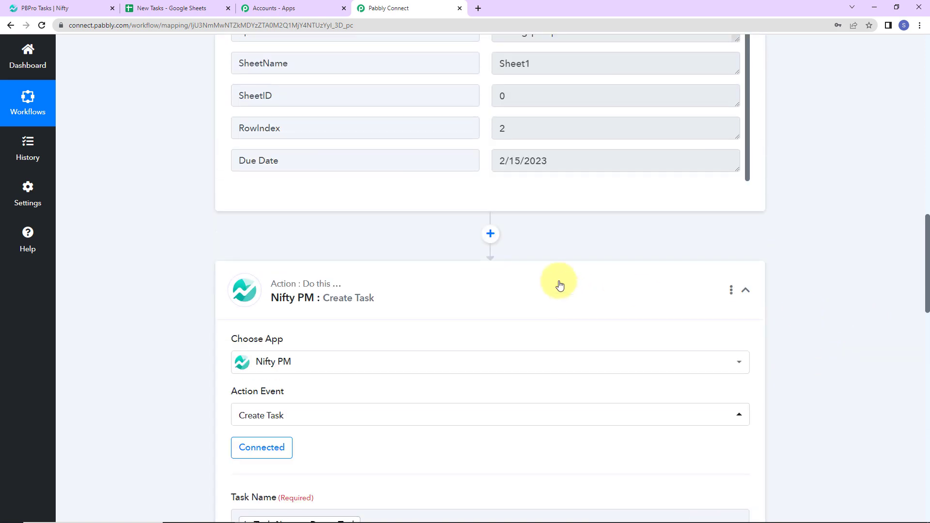
click(490, 234)
click(327, 357)
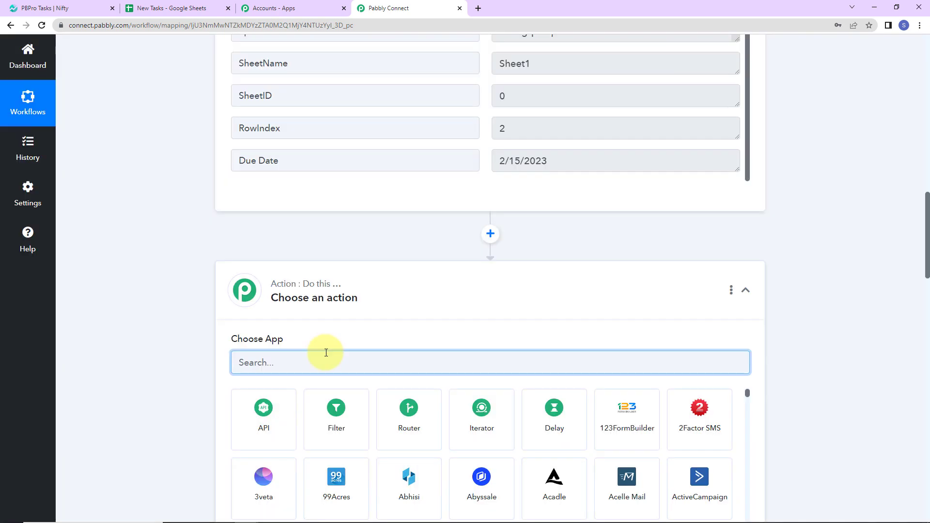
text(date)
click(284, 402)
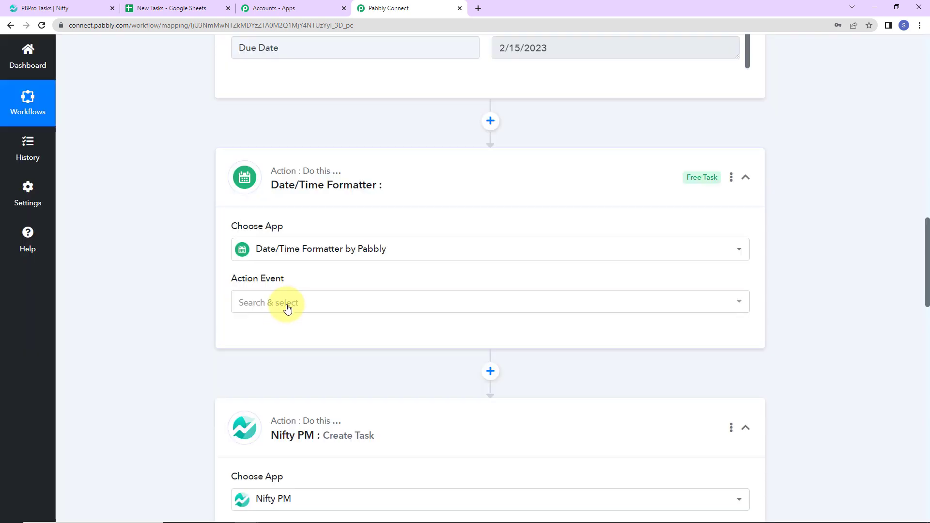
click(287, 304)
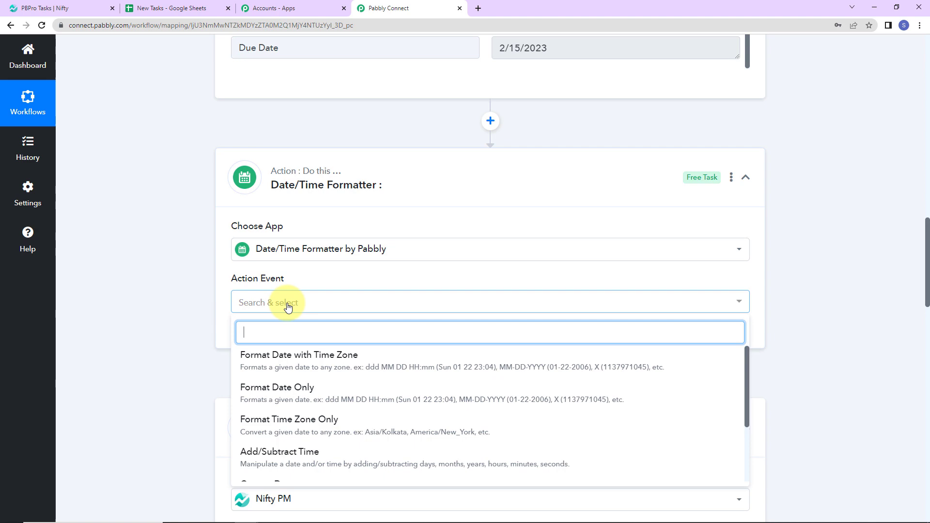
click(291, 357)
click(242, 339)
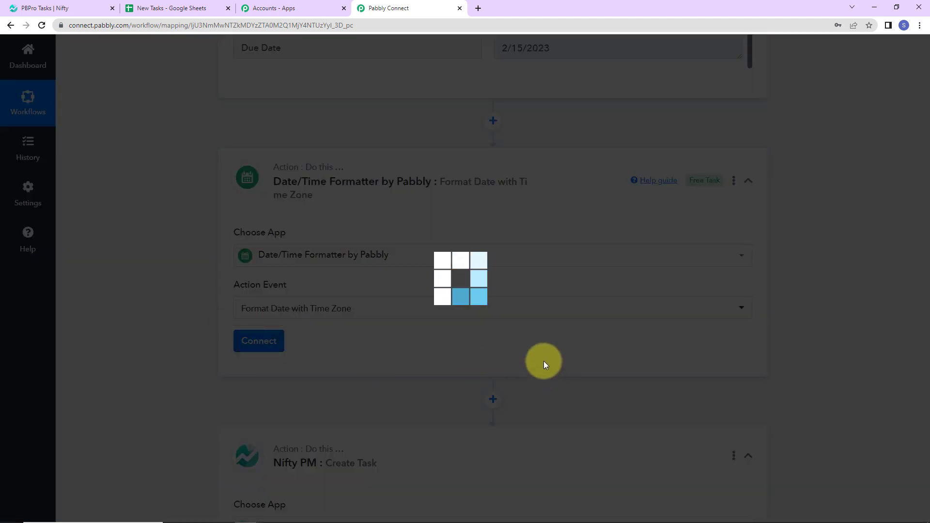
Map the formatter's Date to the Start Date value from the Google Sheets trigger
scroll(533, 351, down, 5)
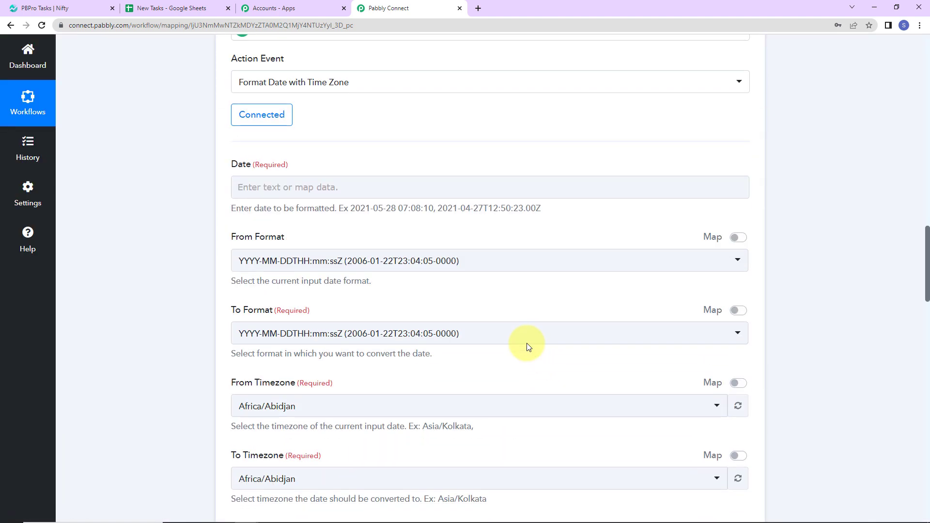
click(363, 187)
click(353, 285)
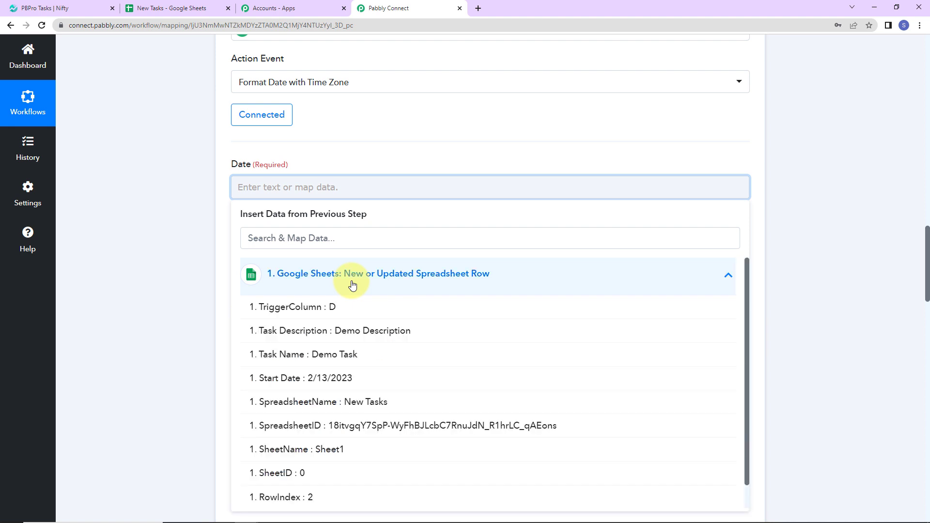
click(333, 378)
click(196, 264)
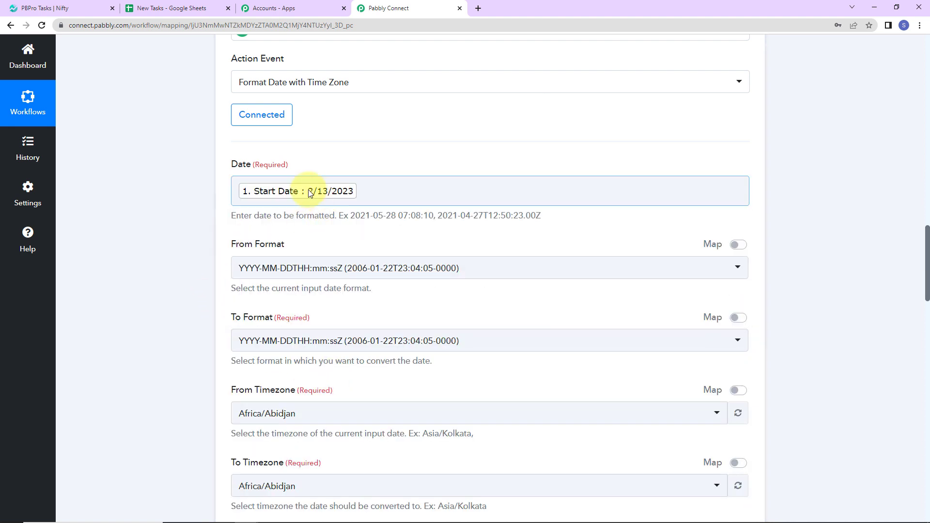
Set the start date's From Format to MM/DD/YYYY and its To Format to YYYY-MM-DDTHH:mm:ss[Z]
click(320, 269)
scroll(322, 405, down, 2)
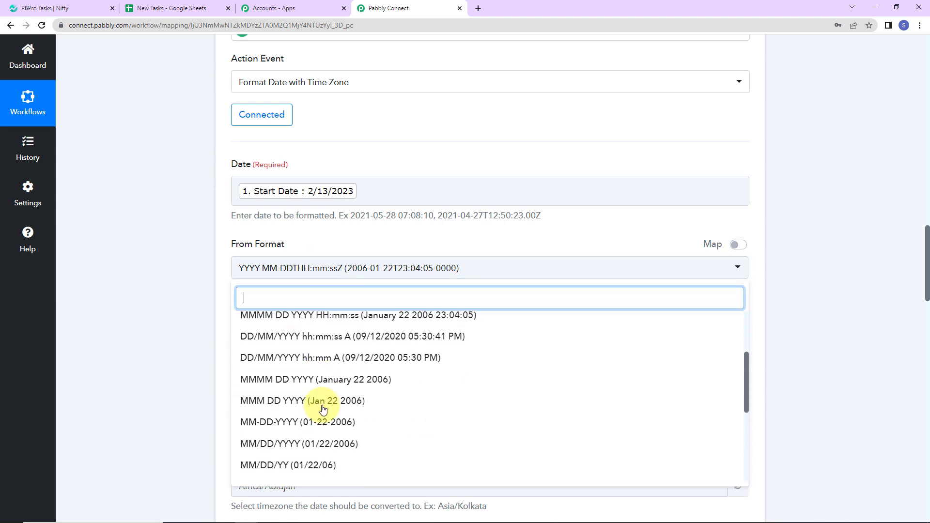
click(287, 445)
scroll(262, 321, down, 2)
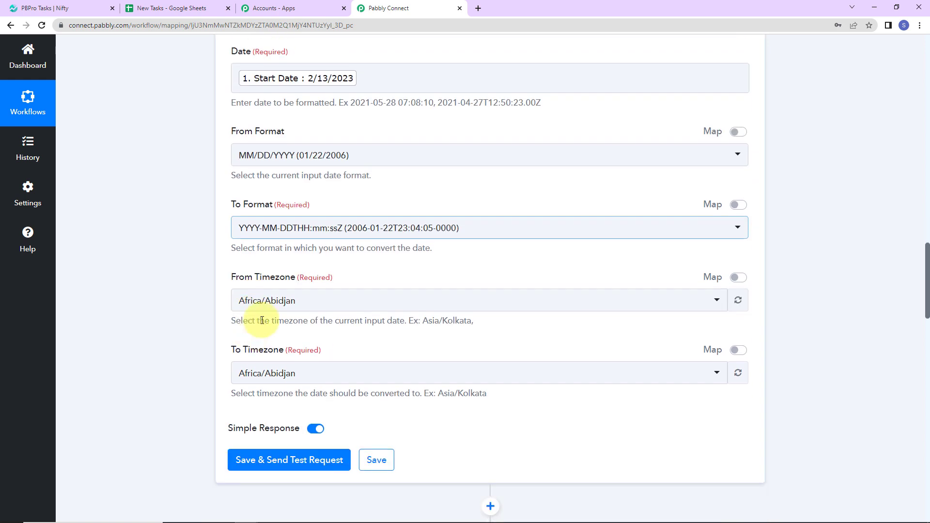
click(332, 231)
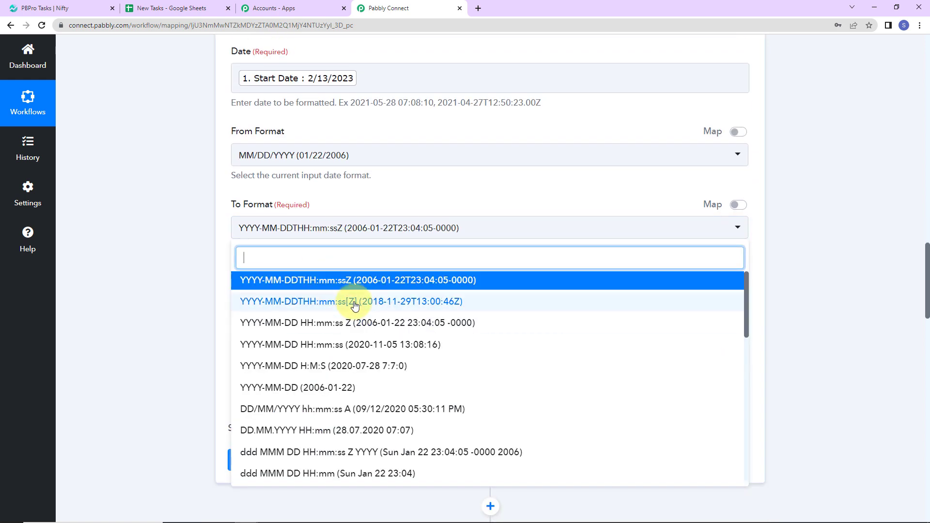
click(354, 302)
Set both the From Timezone and To Timezone of the start date formatter to Etc/UTC
click(309, 304)
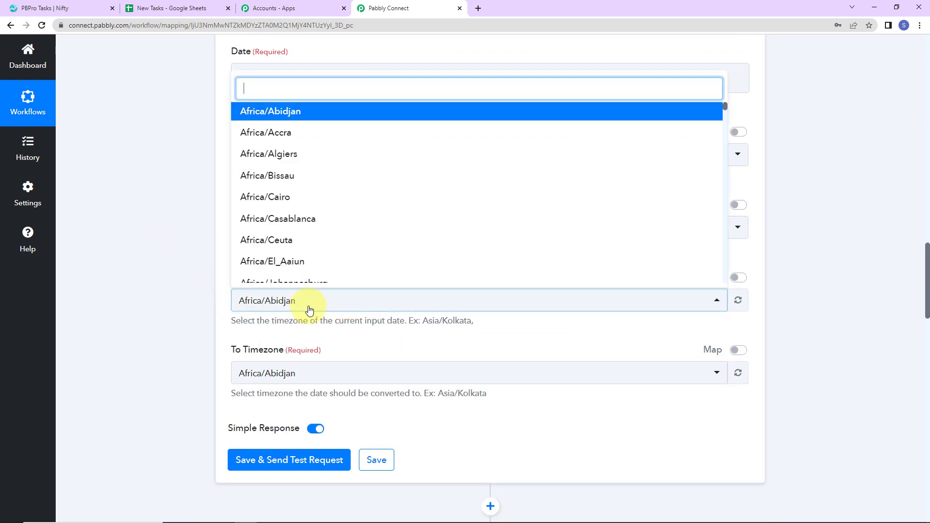
text(utc)
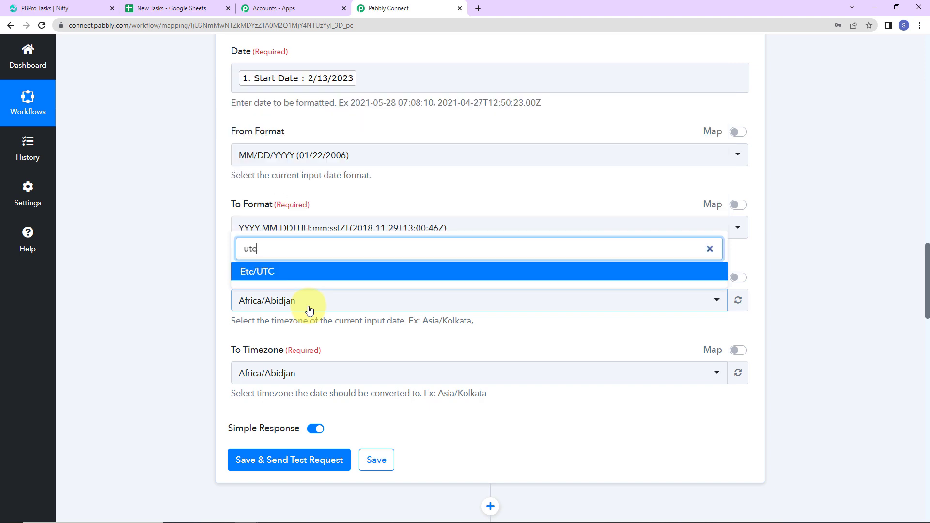
click(294, 271)
click(304, 383)
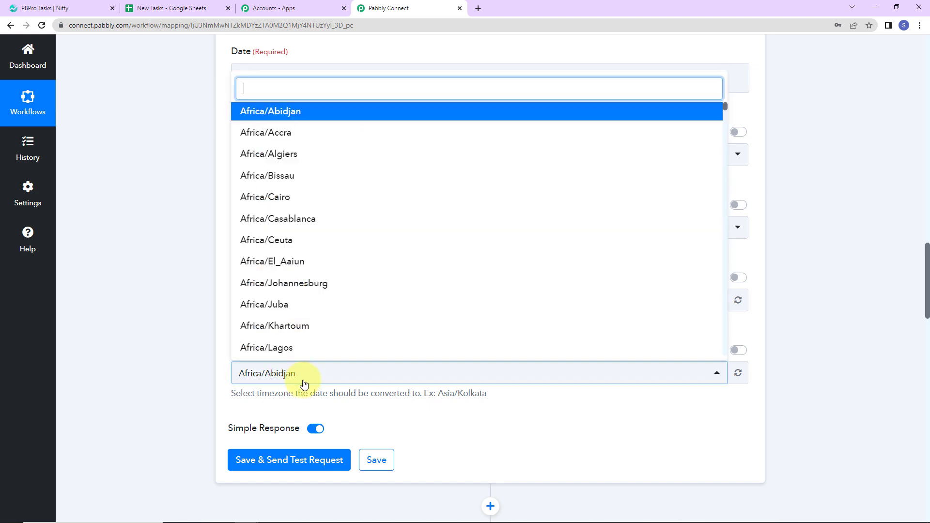
text(utc)
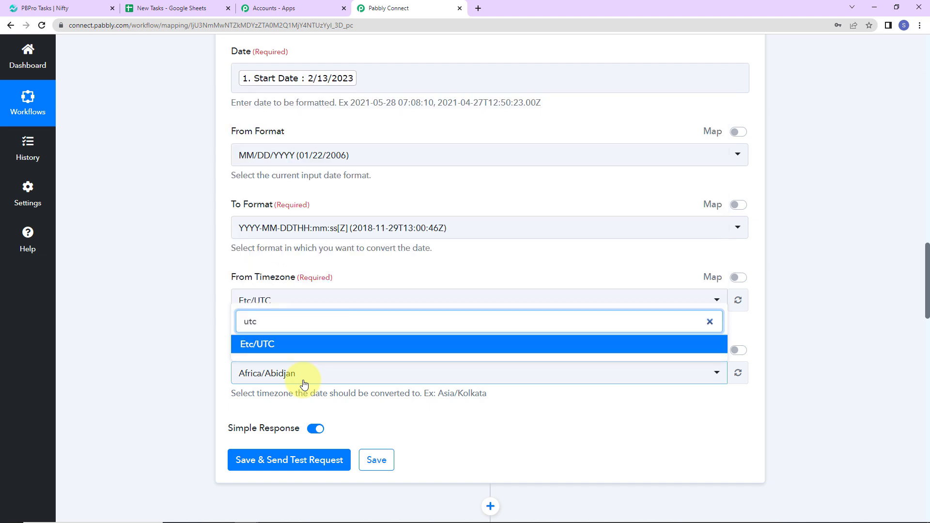
click(294, 345)
Save the start date formatter, send a test request and check the formatted date in the response
click(285, 466)
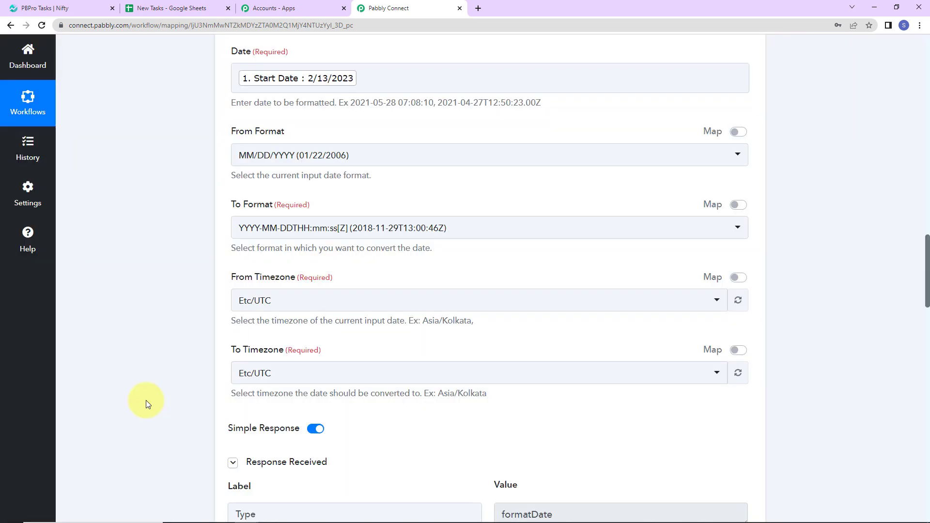
scroll(146, 400, down, 5)
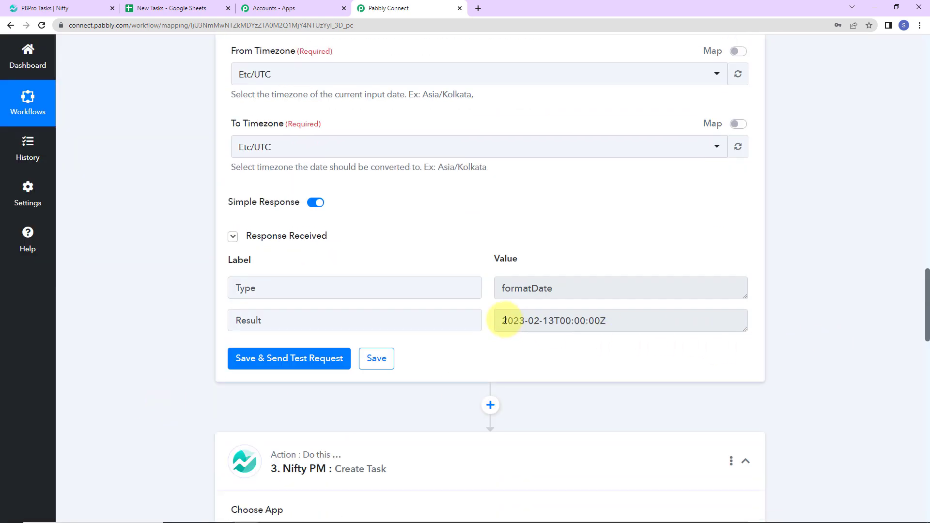
drag(502, 320, 623, 319)
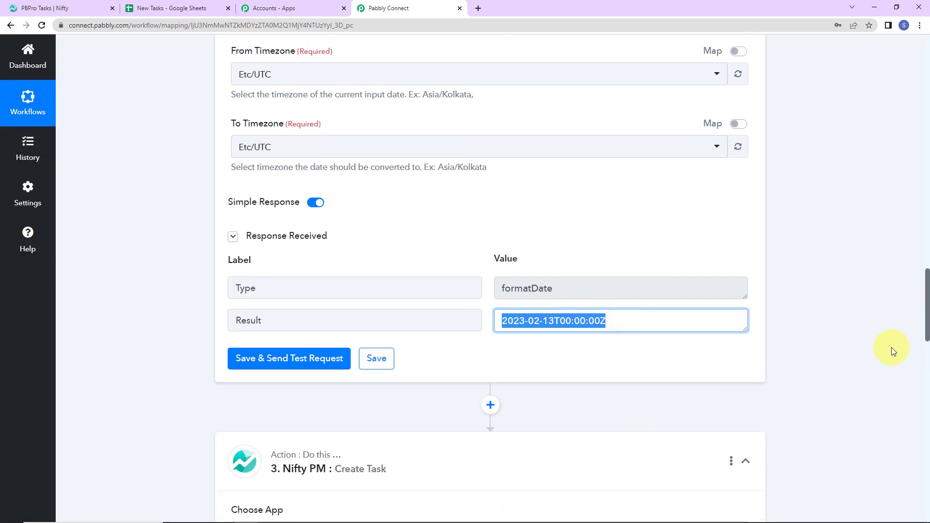
click(856, 331)
Add a second Date/Time Formatter action before the Nifty PM step with the event Format Date with Time Zone, and connect it
scroll(857, 330, down, 2)
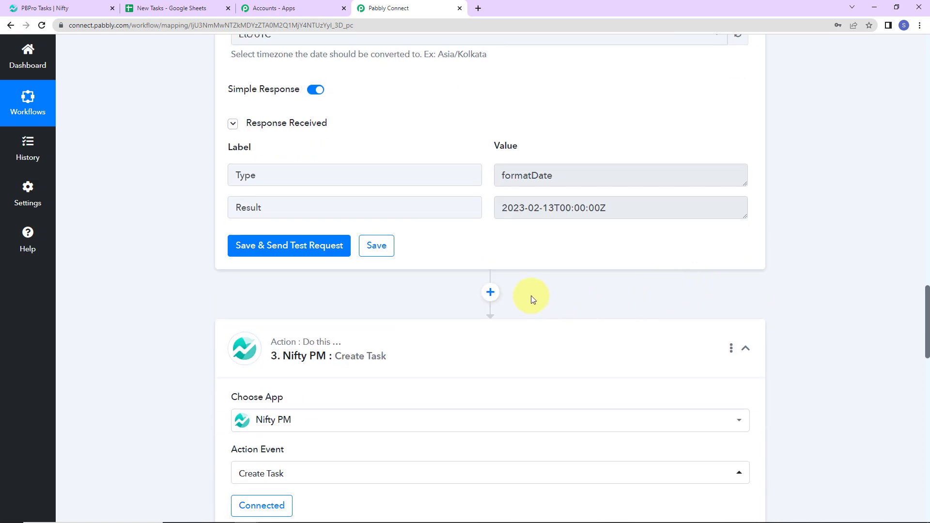
click(493, 290)
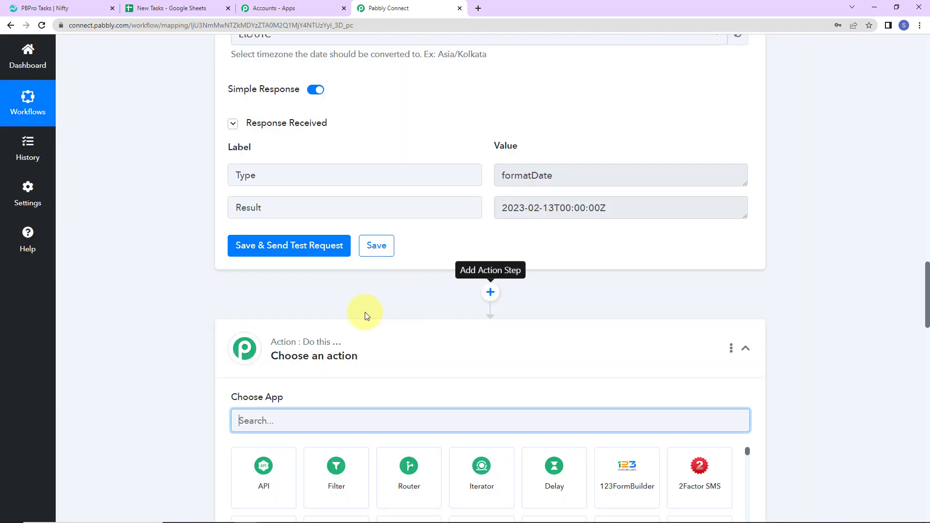
scroll(339, 320, down, 2)
text(date)
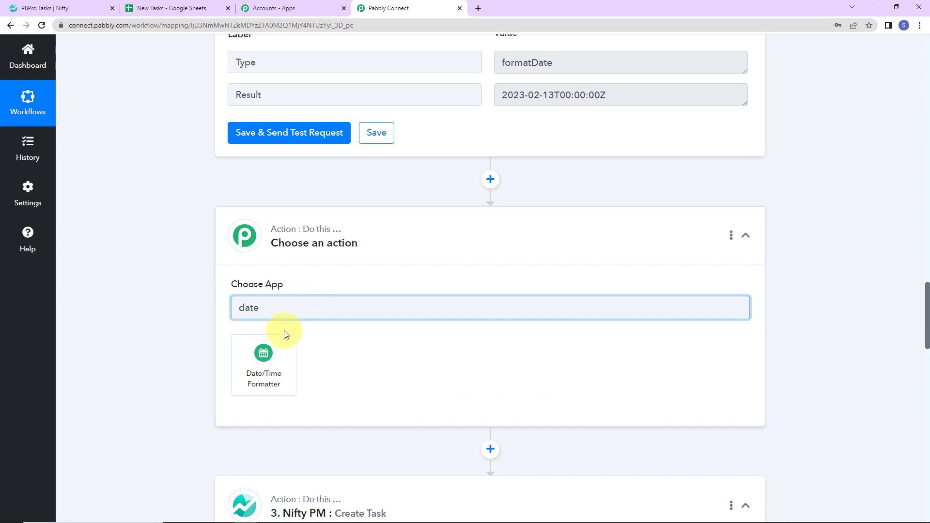
click(274, 355)
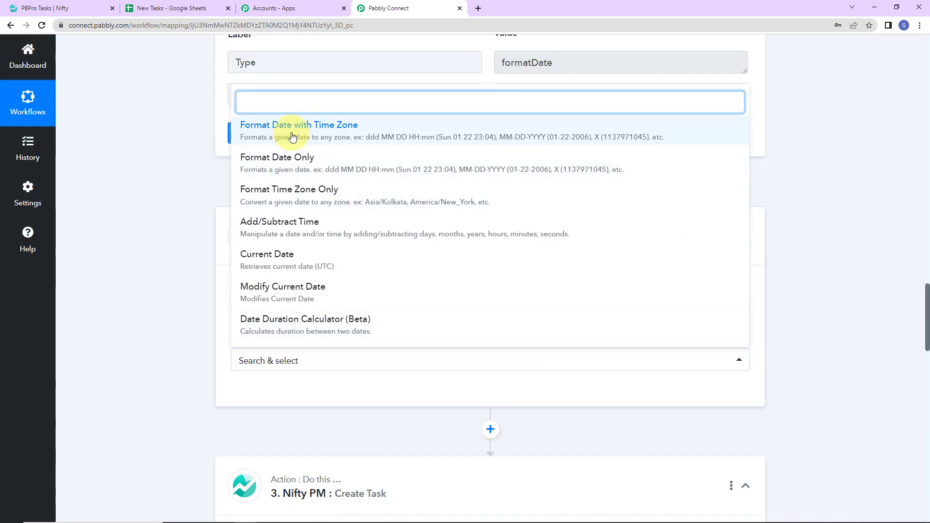
click(291, 134)
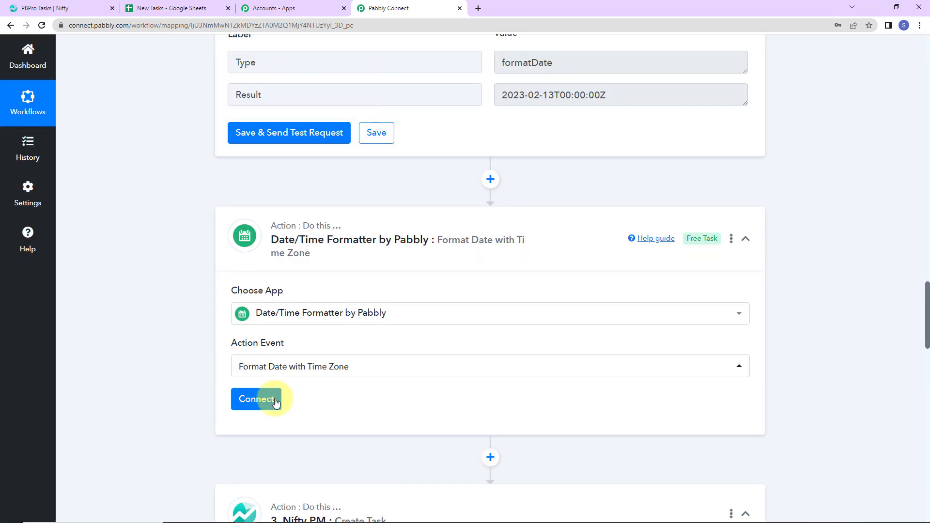
click(250, 401)
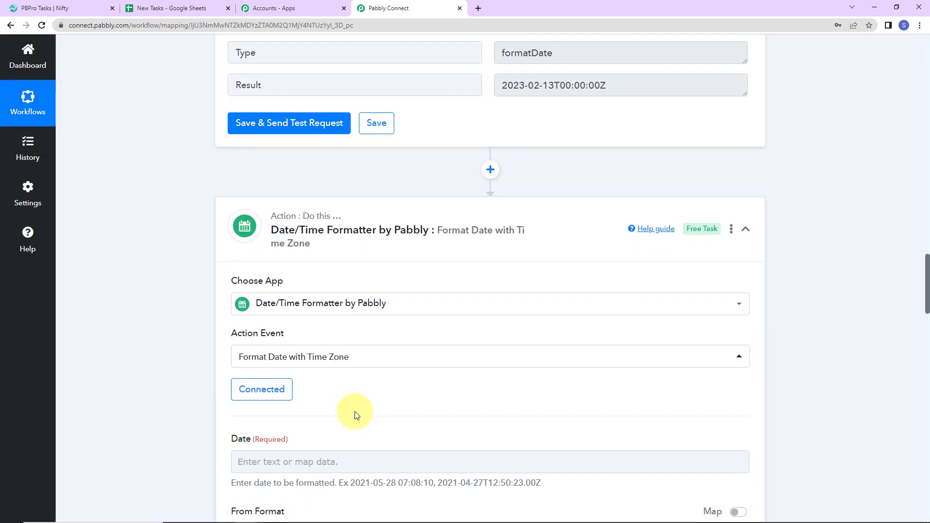
Map the second formatter's Date to the Due Date value from the Google Sheets trigger
scroll(356, 415, down, 7)
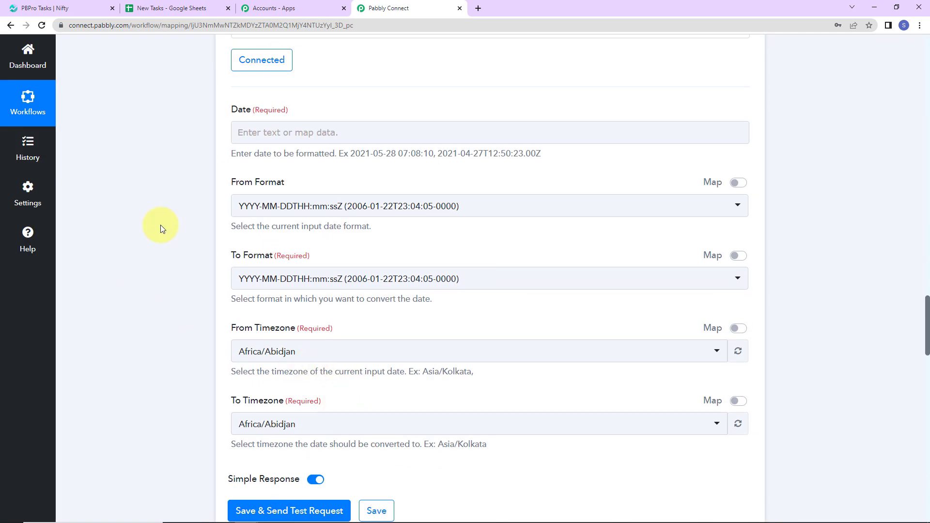
click(271, 133)
click(334, 225)
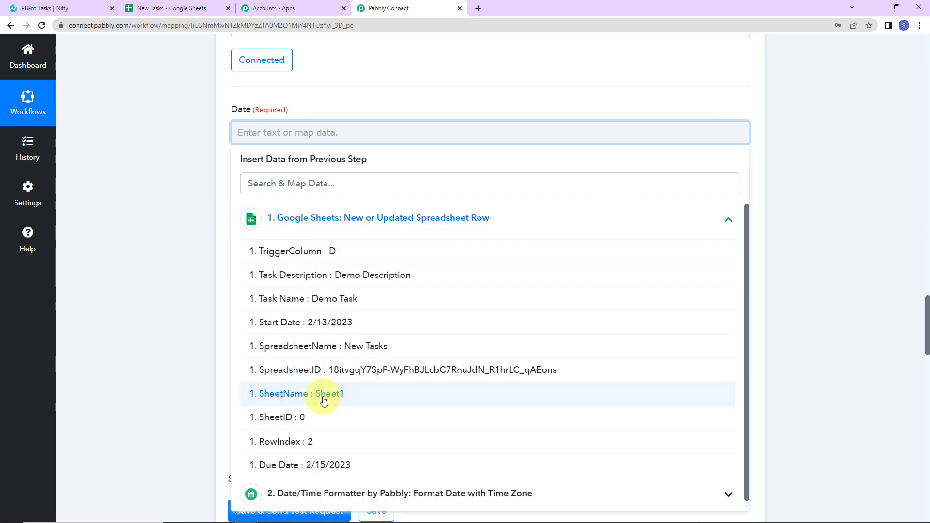
click(291, 466)
click(158, 194)
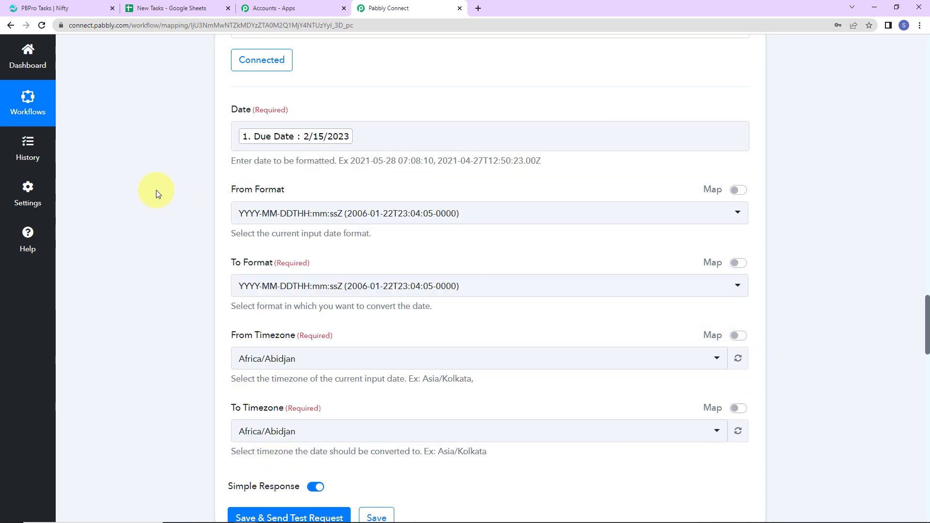
Set the due date's From Format to MM/DD/YY and its To Format to YYYY-MM-DDTHH:mm:ss[Z]
click(259, 218)
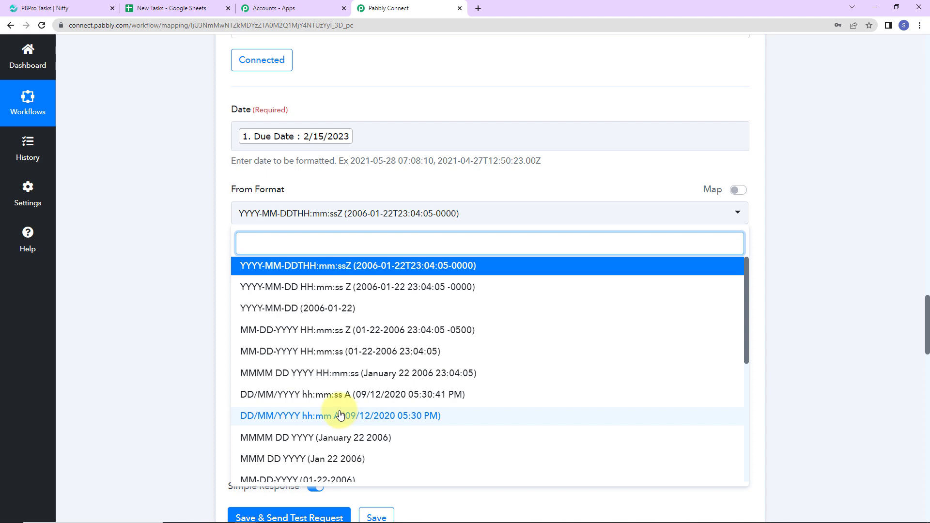
scroll(341, 416, down, 4)
click(271, 410)
click(270, 290)
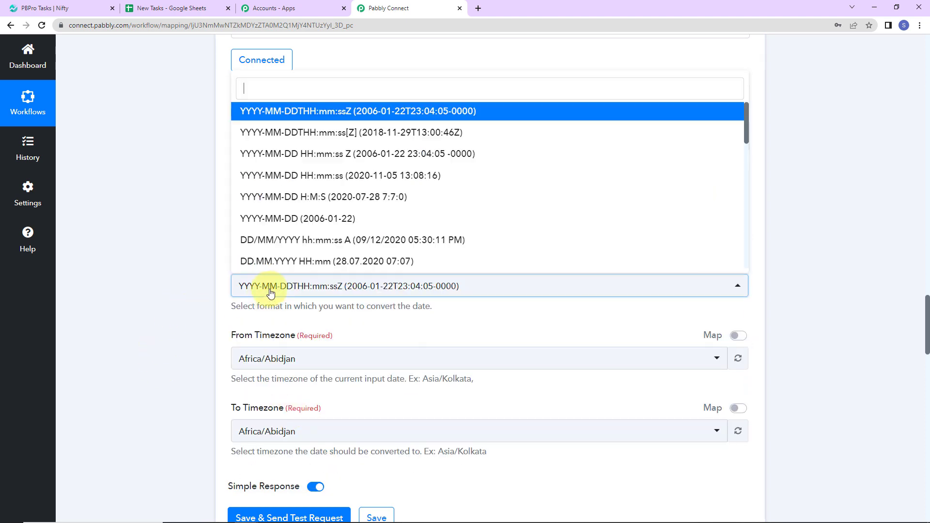
click(363, 153)
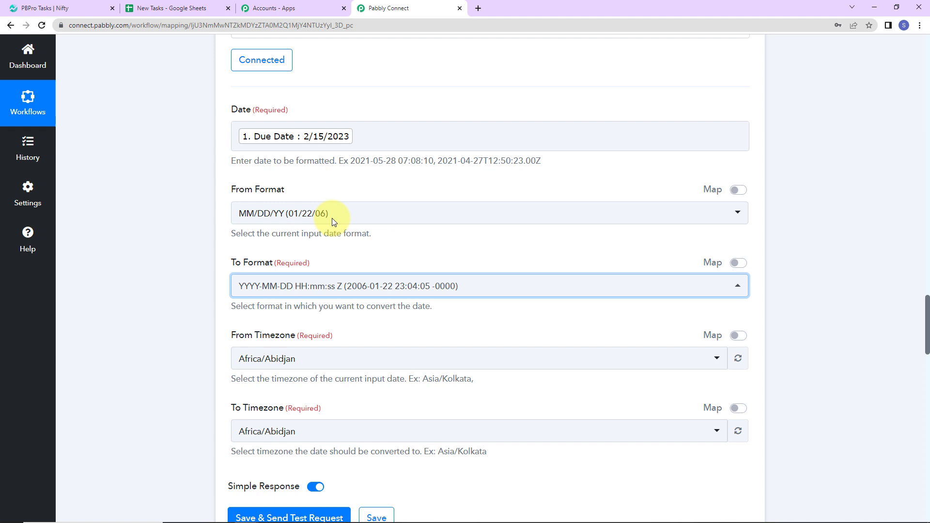
click(324, 293)
click(380, 128)
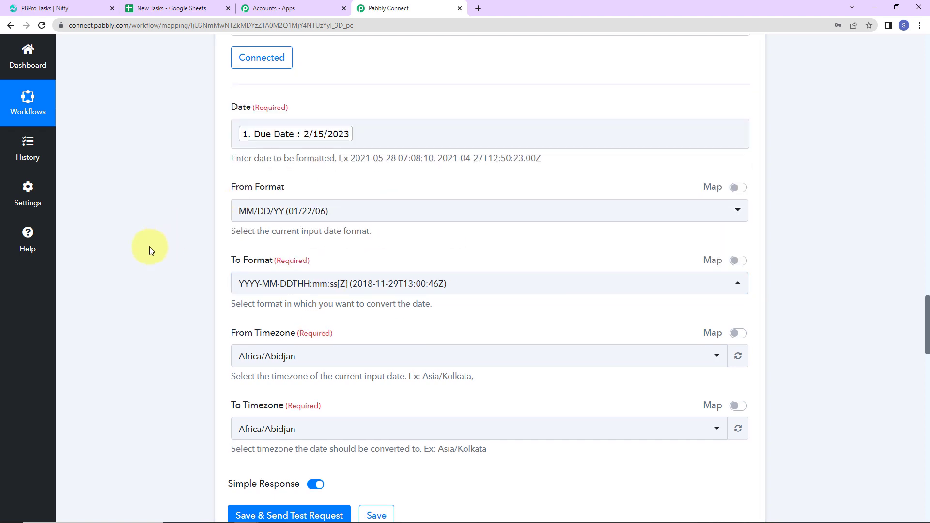
Set the due date formatter's From Timezone and To Timezone to Etc/UTC, and save it with a test request
scroll(149, 250, down, 2)
click(309, 247)
text(utc)
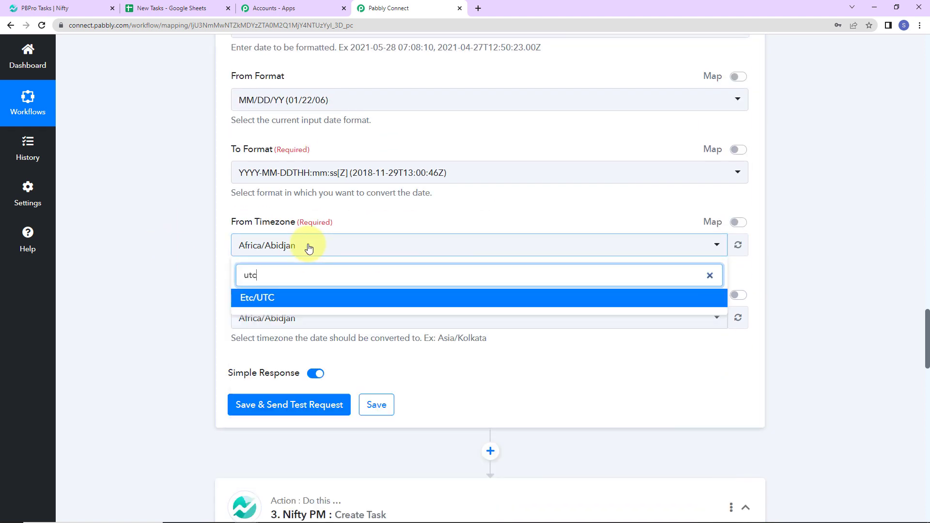
click(289, 297)
click(289, 320)
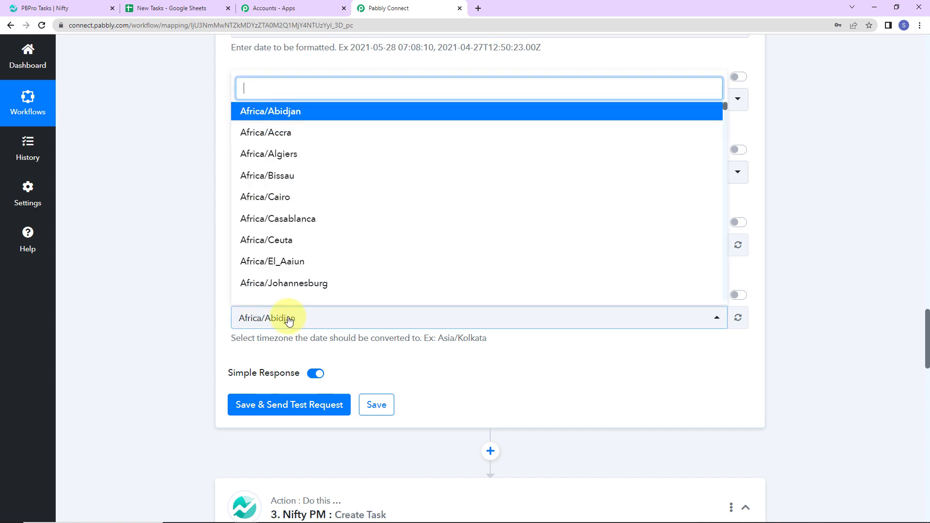
text(utc)
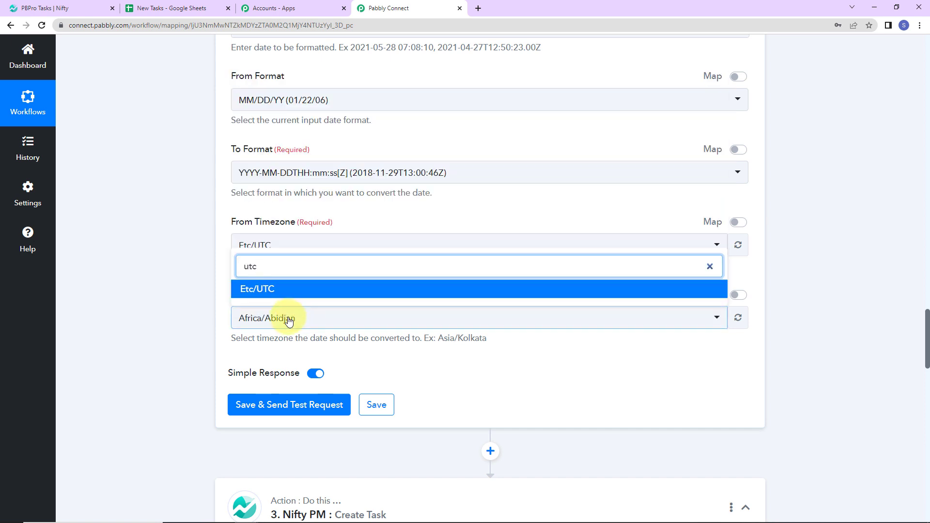
click(280, 290)
click(274, 409)
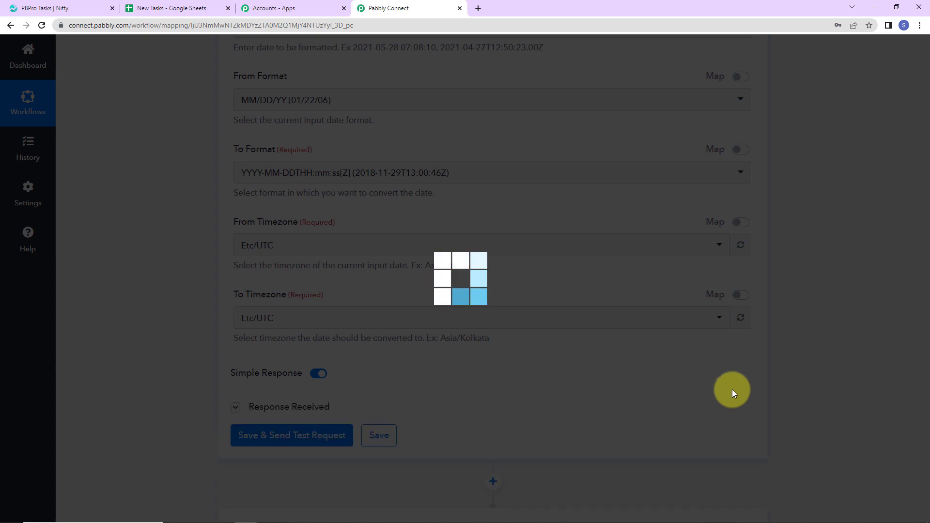
scroll(810, 384, down, 2)
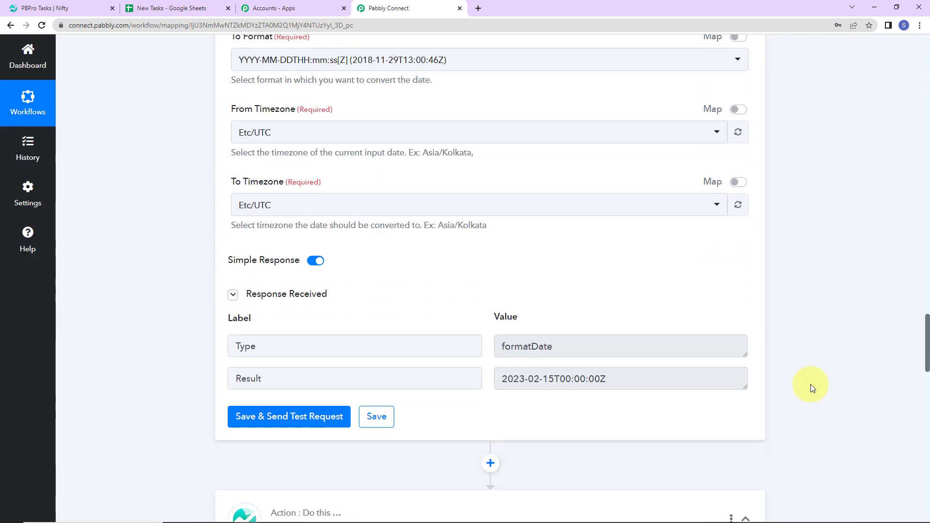
Re-save the existing Nifty PM connection on the Create Task action
scroll(809, 384, down, 9)
click(246, 228)
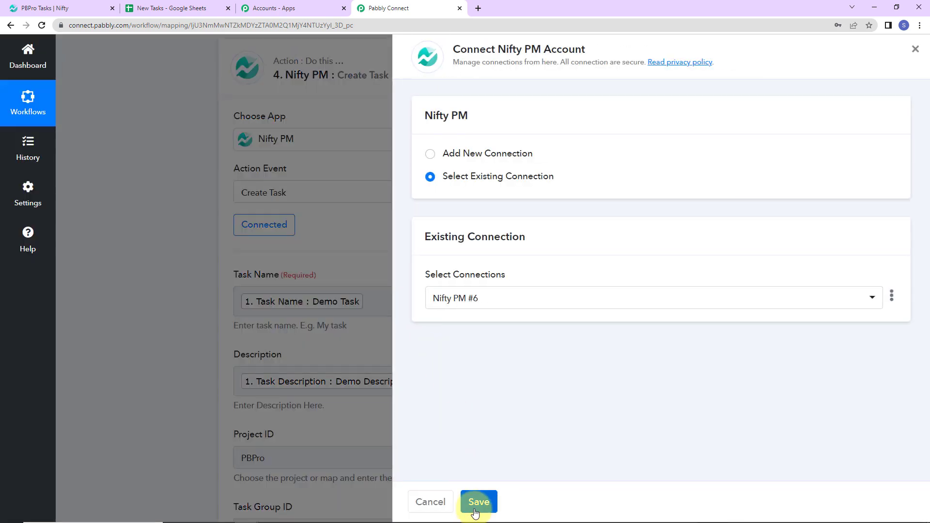
click(477, 502)
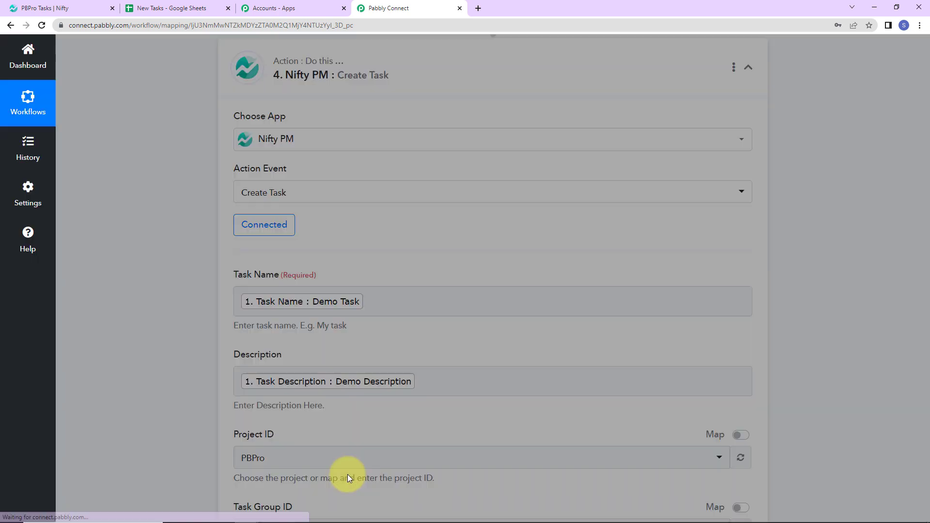
Map the task's Start Date to the Result of the first Date/Time Formatter, step 2
scroll(450, 388, down, 7)
scroll(364, 347, down, 3)
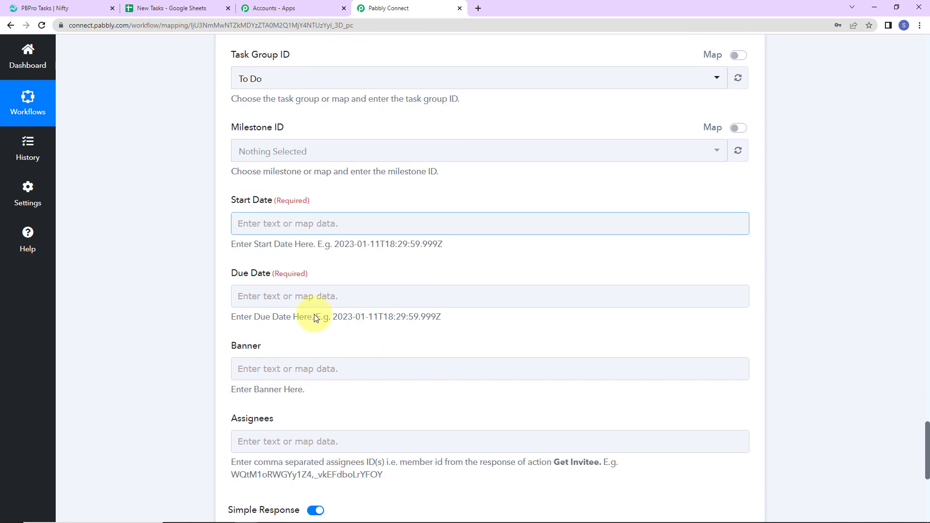
click(240, 224)
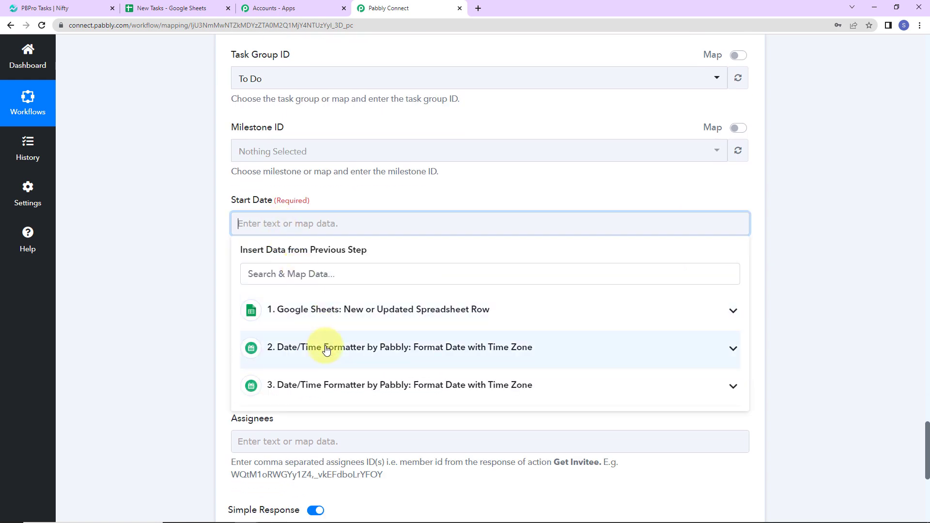
click(326, 350)
click(311, 405)
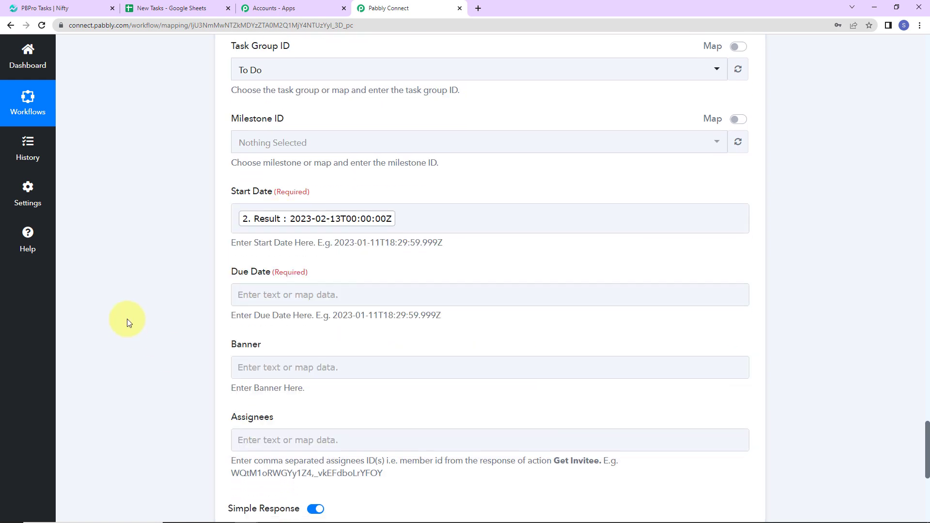
Map the task's Due Date to the Result of the second Date/Time Formatter, step 3
scroll(127, 319, down, 2)
click(268, 190)
click(294, 364)
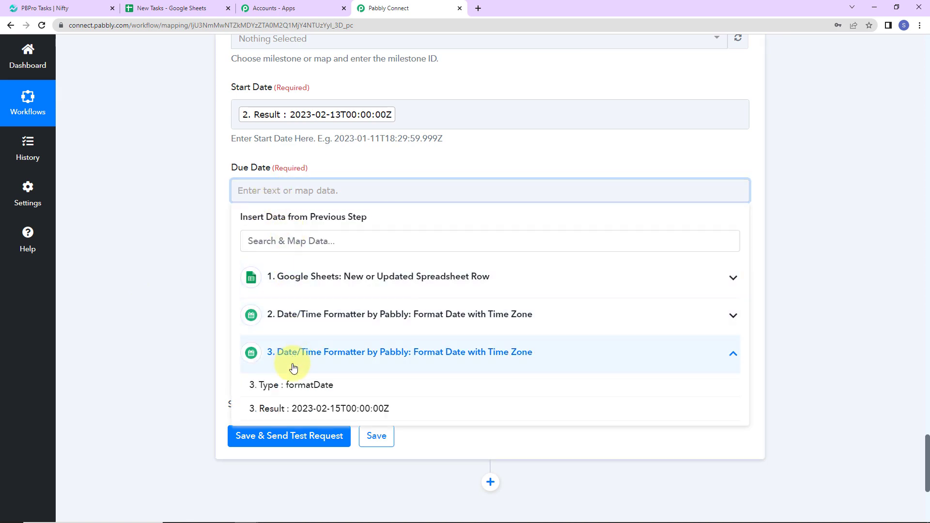
click(296, 408)
Review the PBPro project's members in Nifty, and return to Pabbly Connect to read the hint for the Assignees field
scroll(171, 283, down, 2)
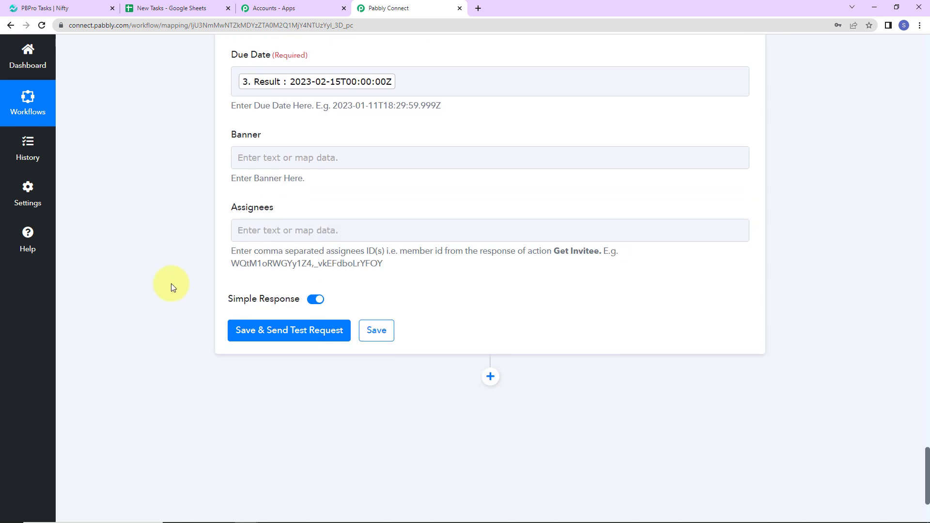
click(239, 163)
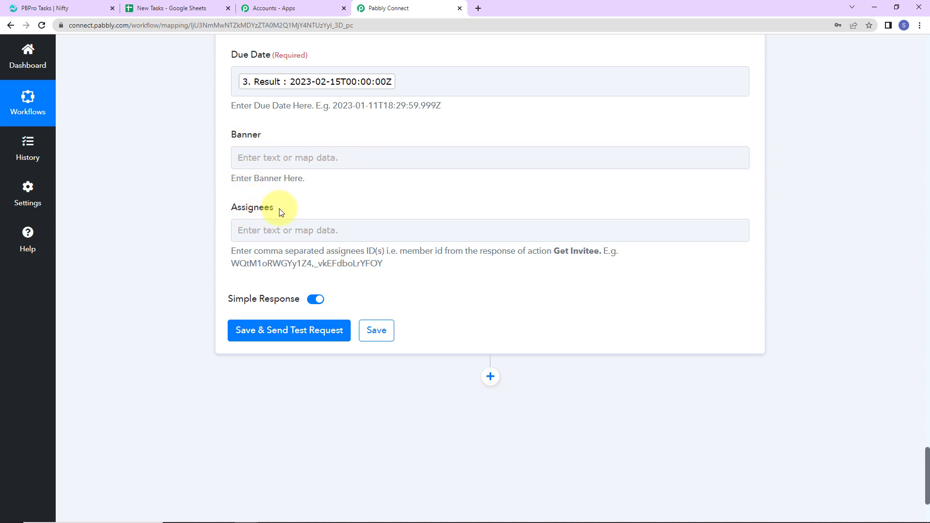
click(55, 8)
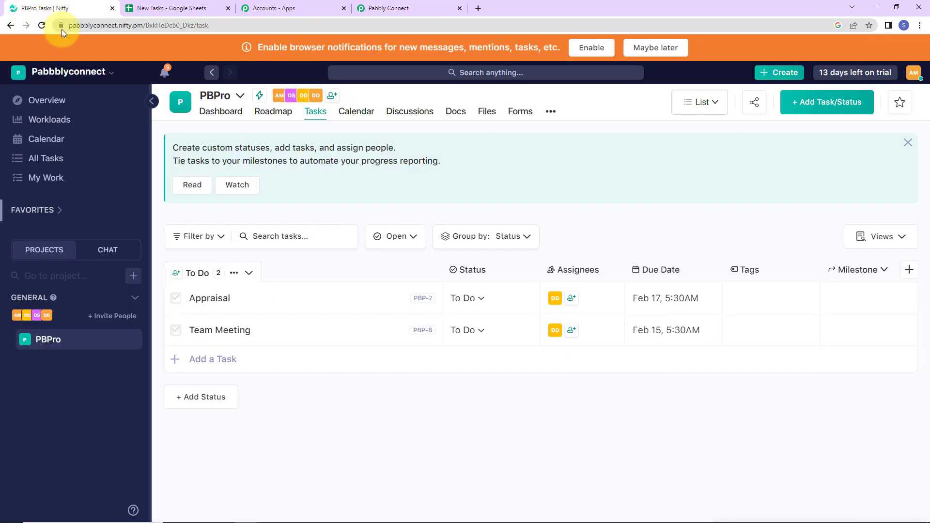
click(51, 340)
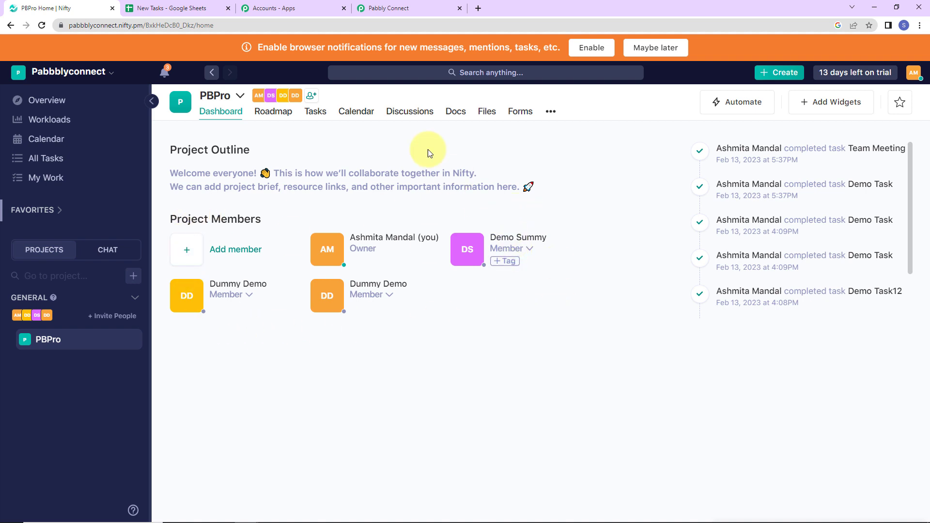
click(410, 6)
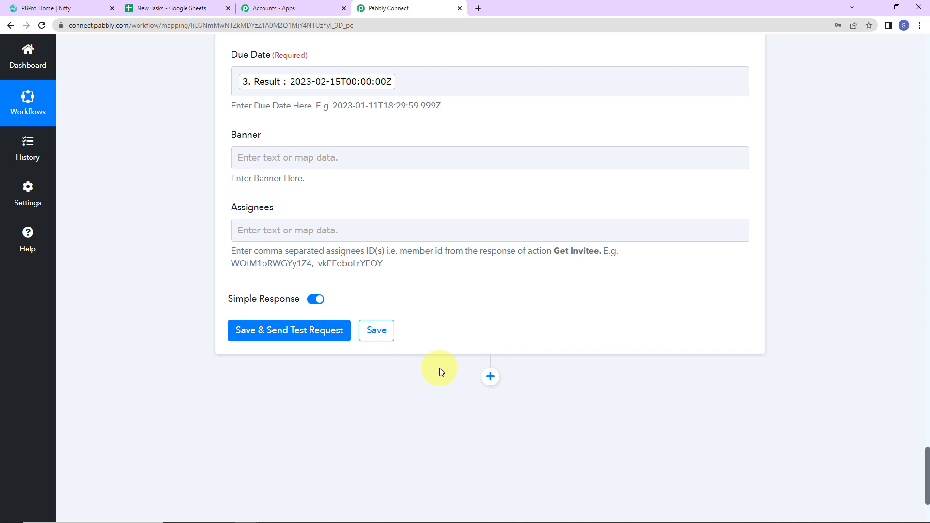
drag(555, 249, 587, 254)
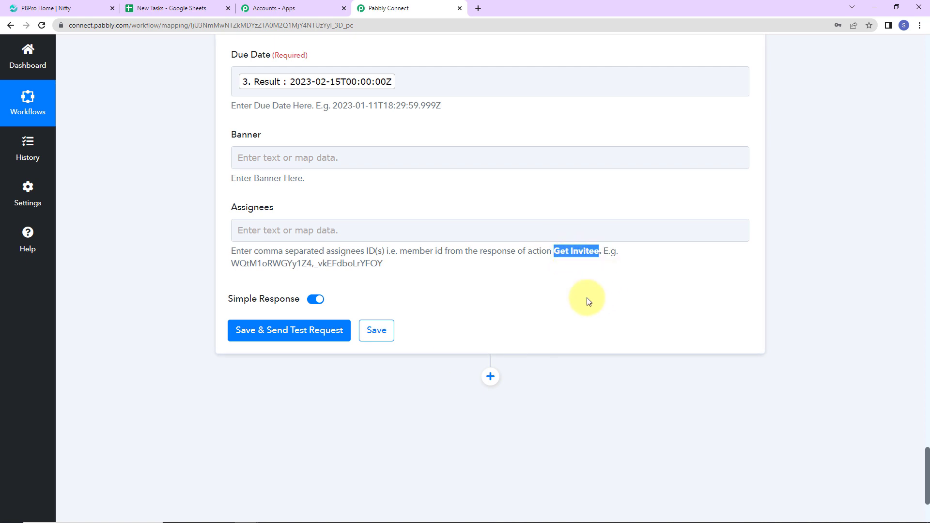
Insert a Nifty PM action with the event Get Invitee between the due date formatter and the Create Task action
scroll(584, 323, up, 13)
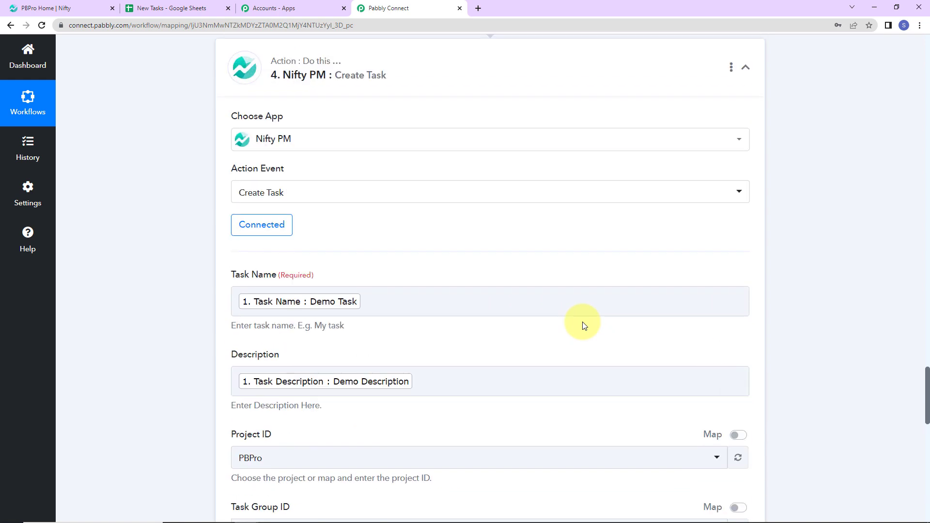
scroll(585, 324, up, 4)
click(491, 236)
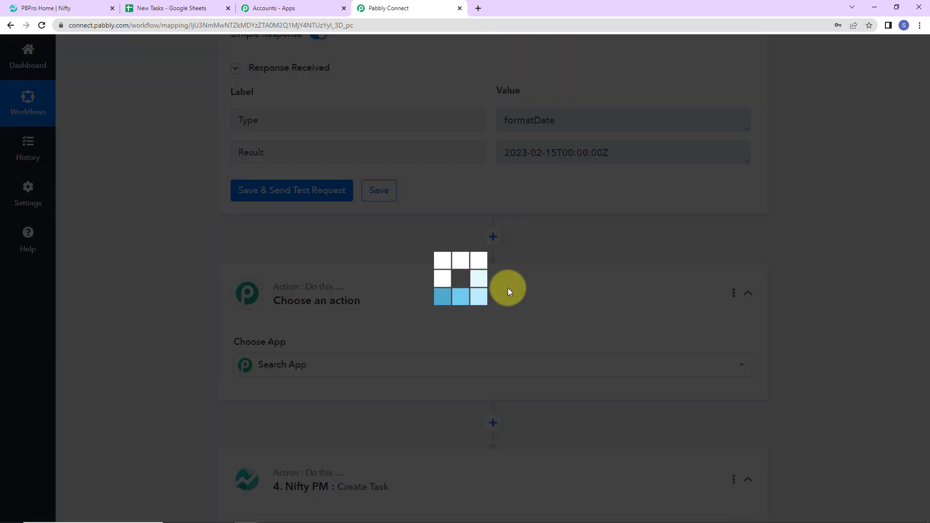
click(277, 369)
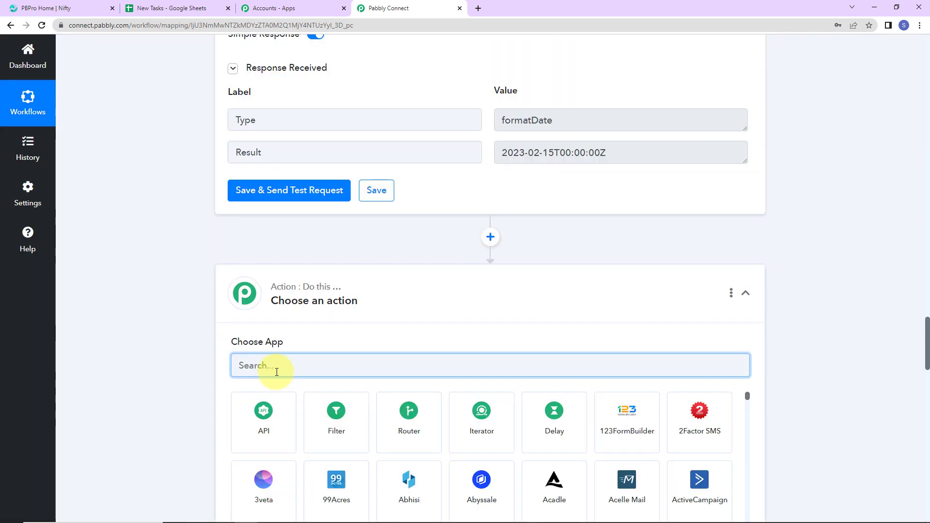
text(nifty)
click(276, 429)
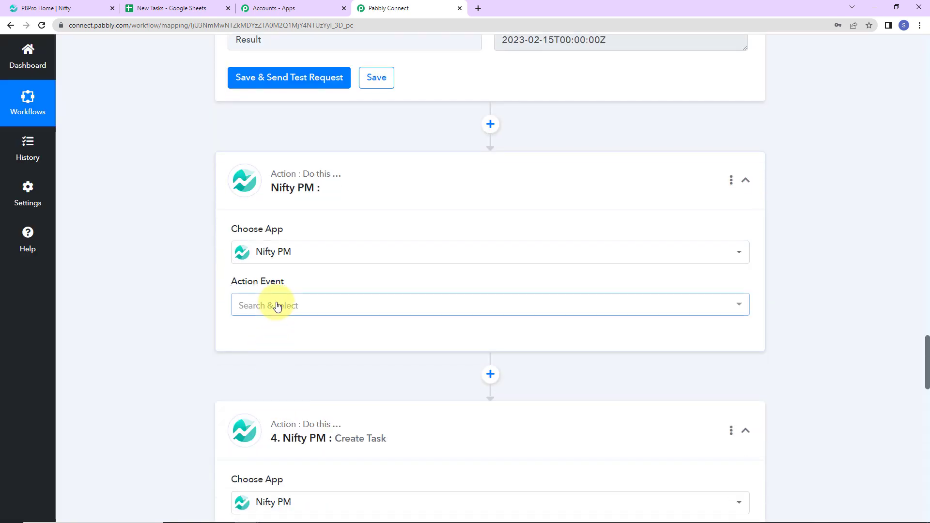
click(278, 306)
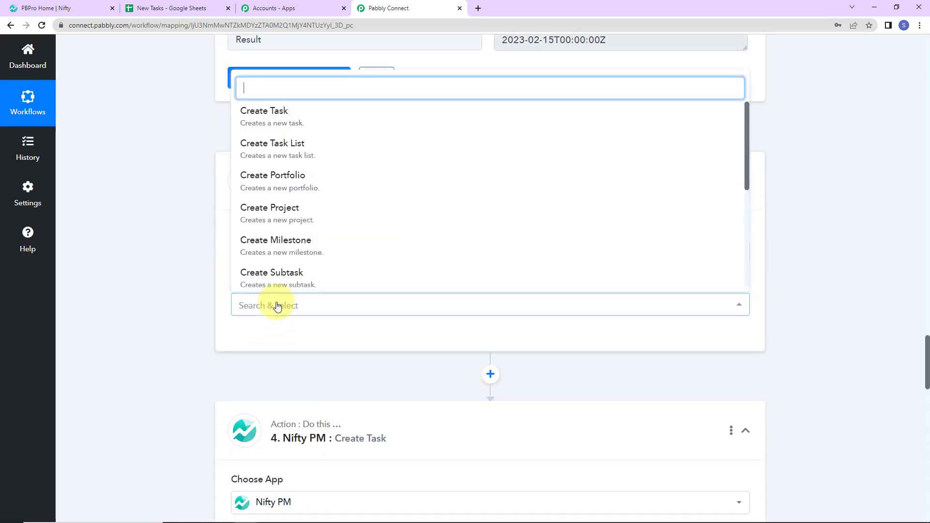
scroll(266, 200, down, 5)
click(267, 200)
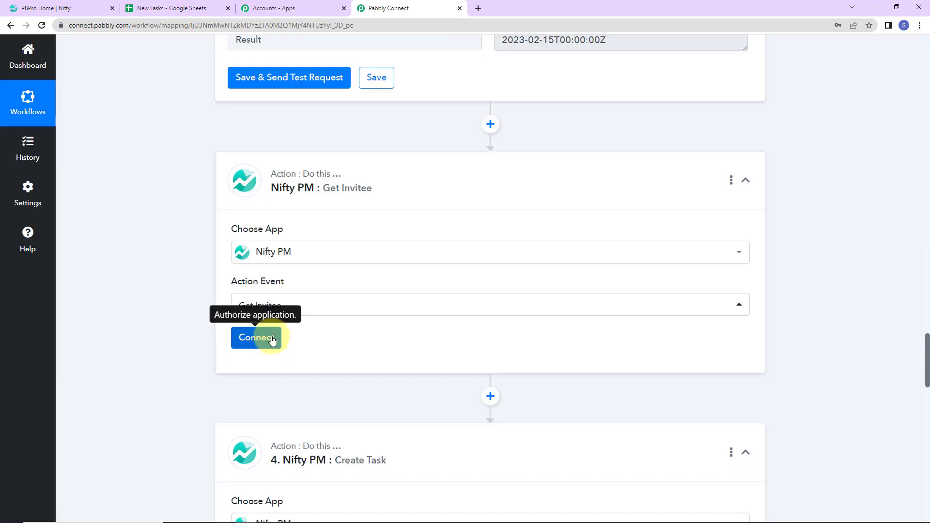
Connect the Get Invitee action using the existing connection Nifty PM #6
click(267, 338)
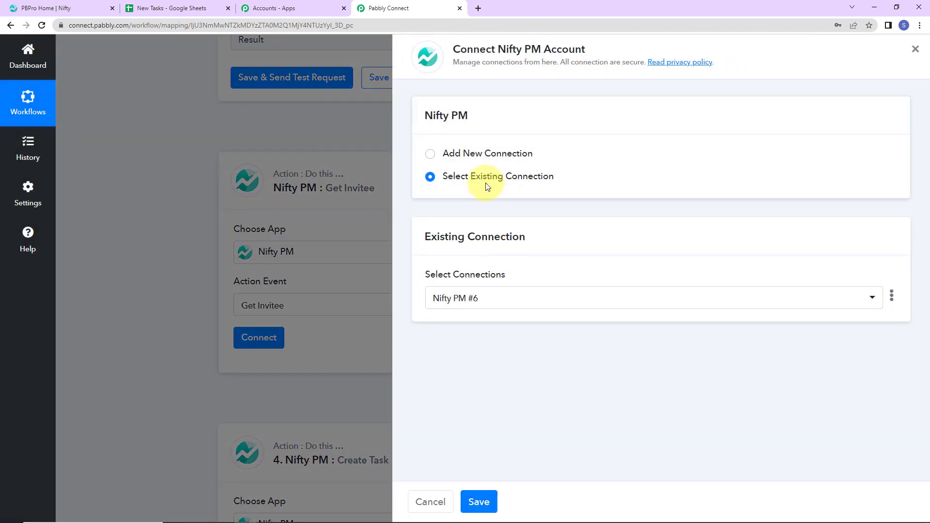
drag(502, 46, 588, 51)
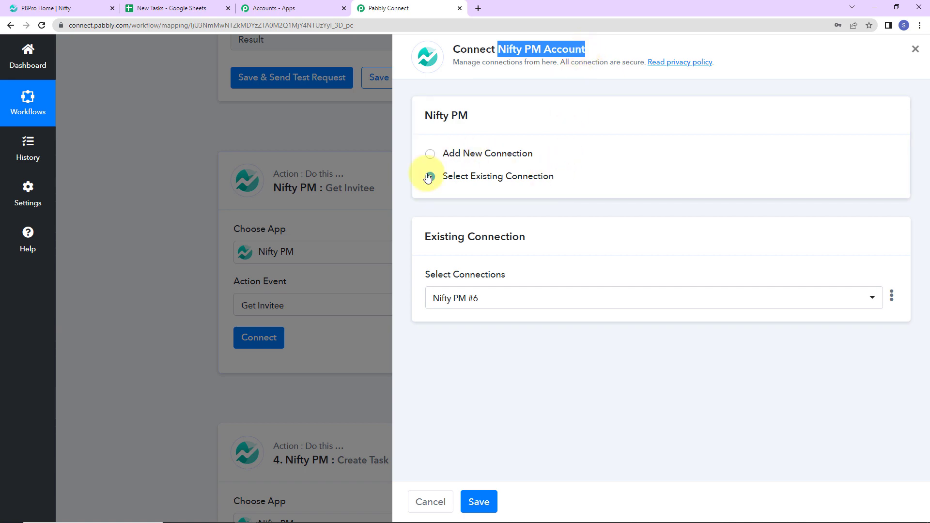
click(479, 501)
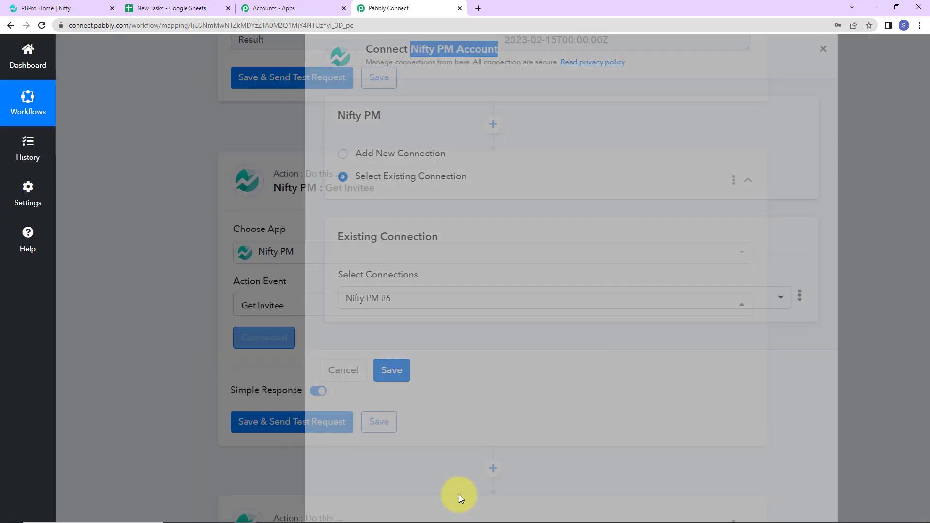
Save the Get Invitee action with a test request and look through the team member IDs in the response
scroll(457, 433, down, 2)
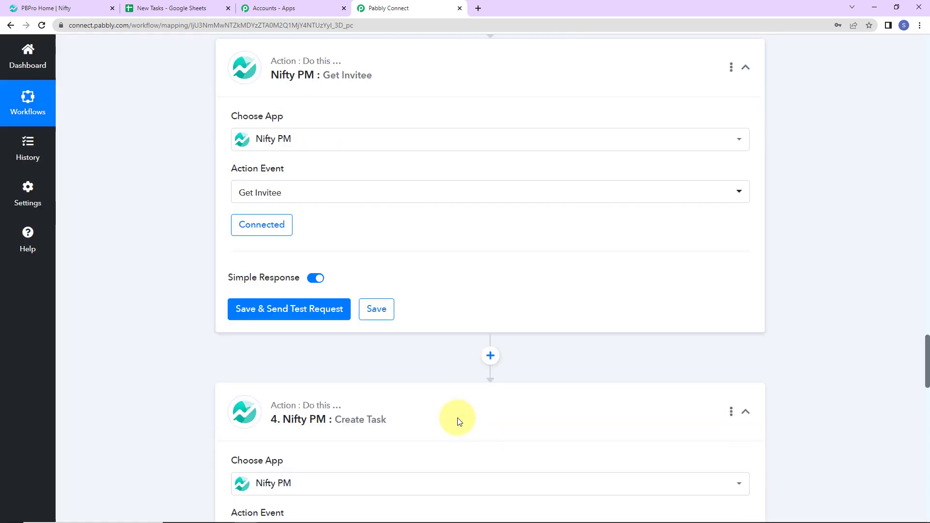
click(308, 311)
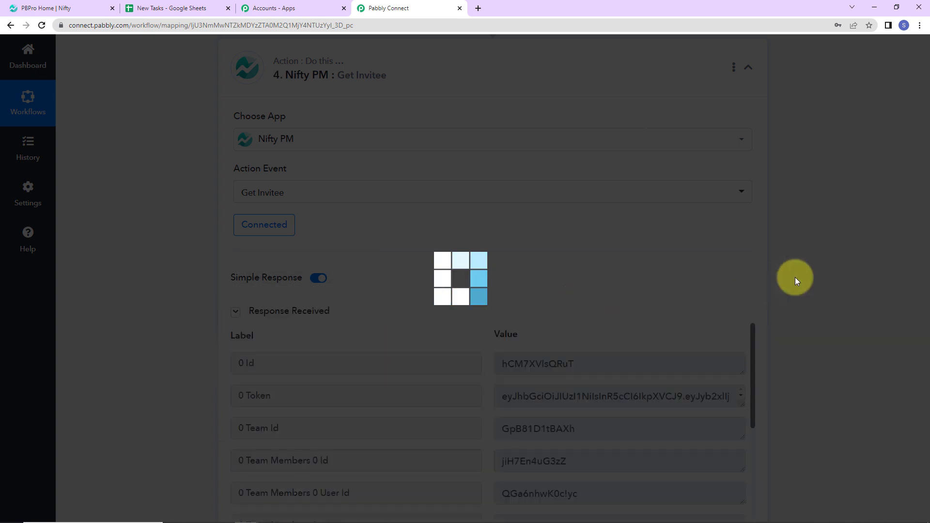
scroll(795, 277, down, 2)
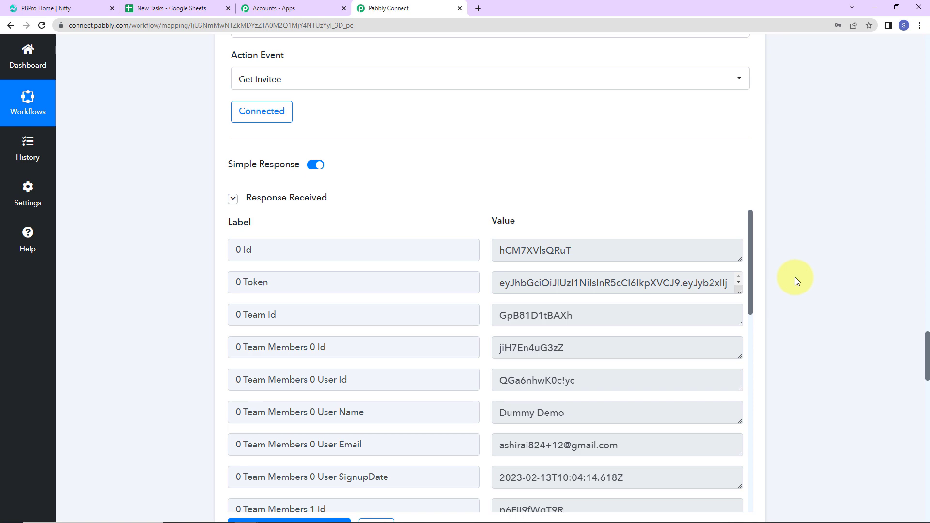
scroll(796, 280, down, 2)
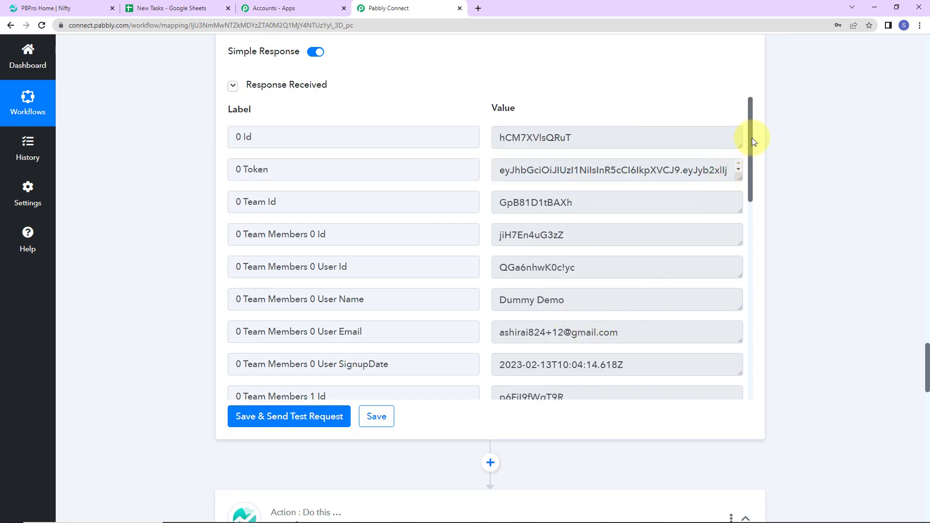
drag(752, 137, 752, 334)
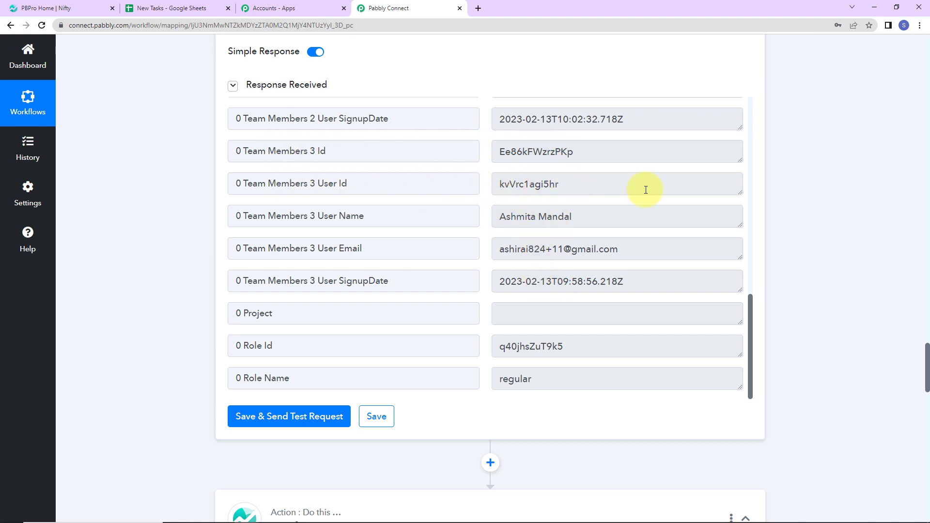
Check the Assignees hint in the Create Task action and re-save its existing connection Nifty PM #6
scroll(827, 264, down, 20)
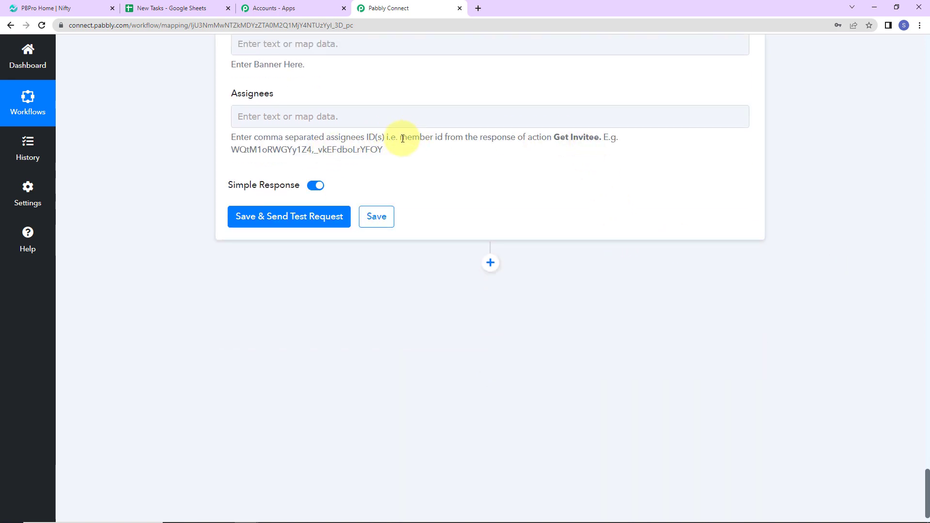
drag(402, 139, 443, 139)
scroll(413, 284, up, 10)
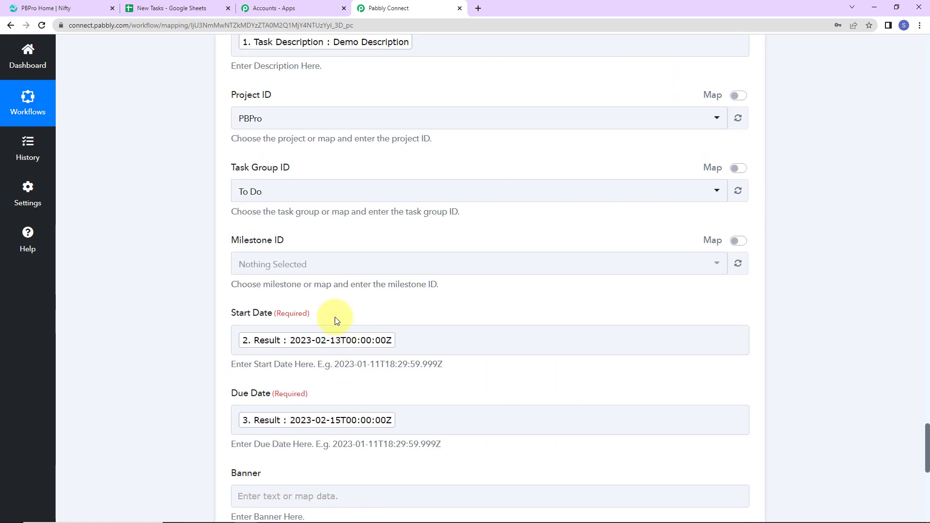
scroll(335, 317, up, 7)
click(280, 223)
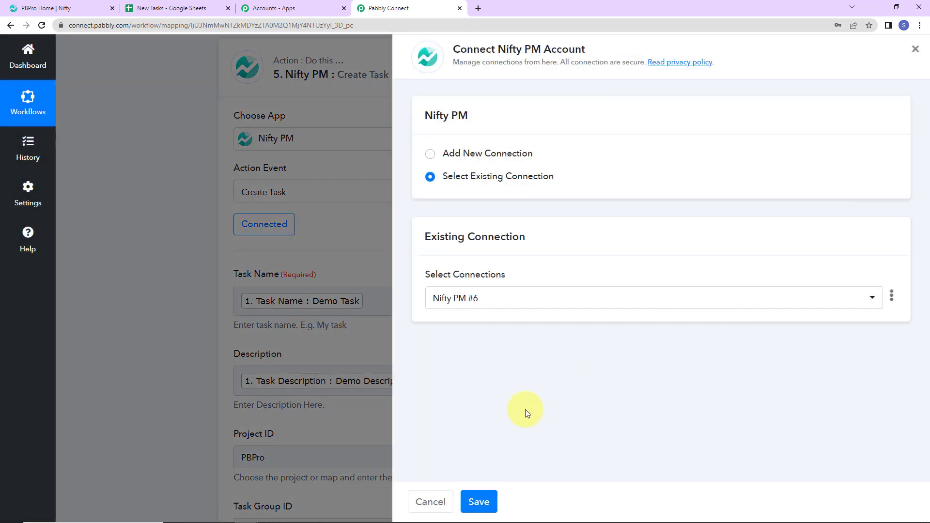
click(479, 502)
scroll(132, 405, down, 9)
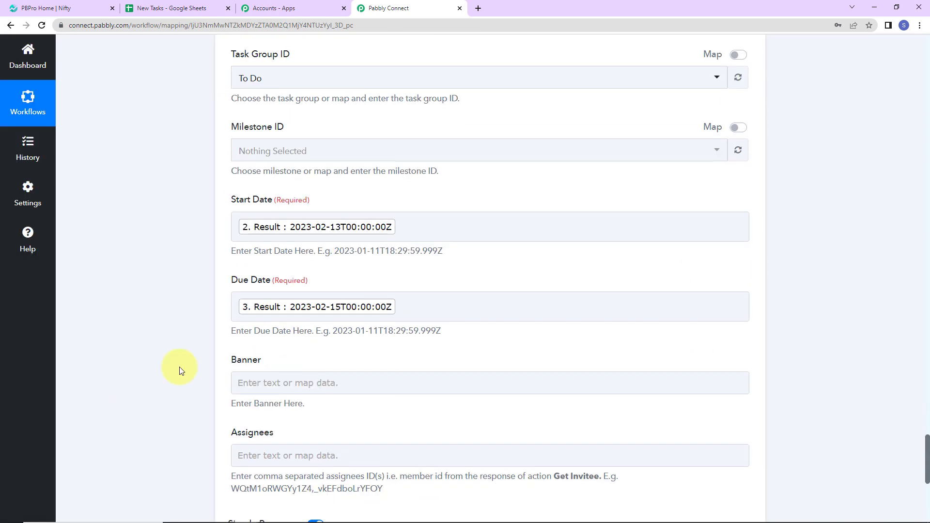
Map the Create Task action's Assignees to Team Members 0 Id from the Get Invitee step
scroll(294, 353, down, 2)
click(301, 343)
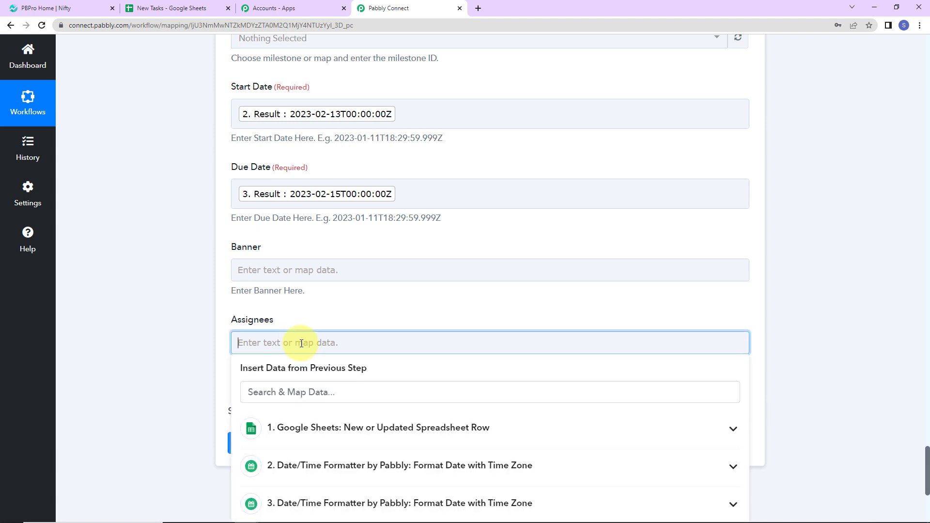
scroll(291, 432, down, 2)
click(272, 434)
scroll(415, 440, down, 2)
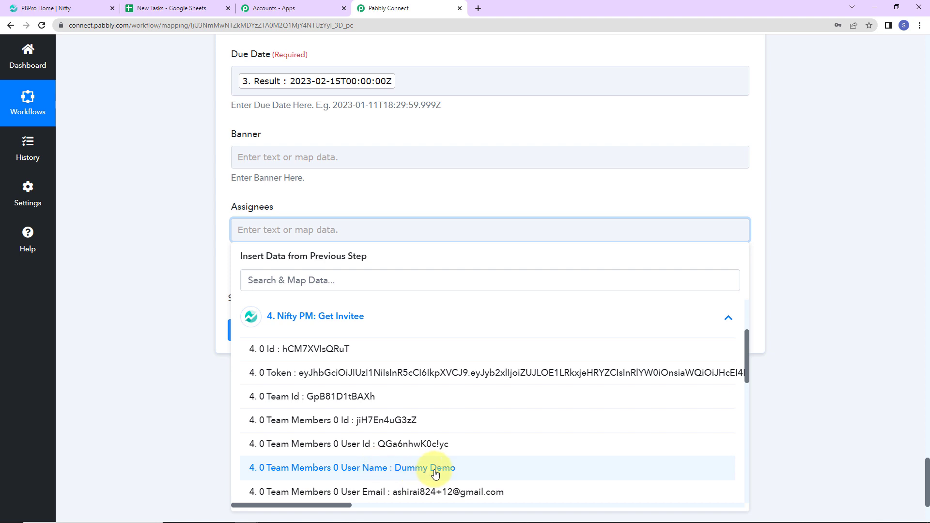
click(381, 420)
click(102, 332)
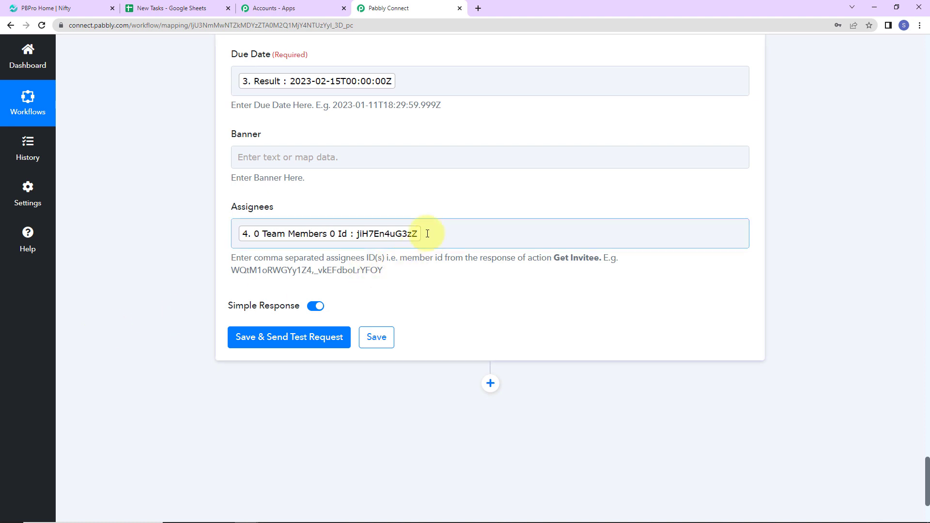
Save the Create Task action with a test request and check the message in the response
click(249, 338)
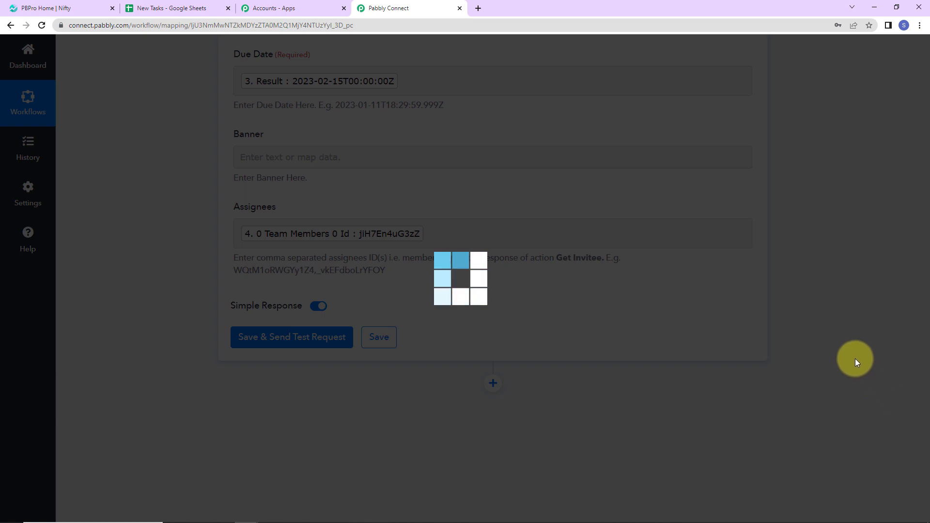
scroll(856, 359, down, 5)
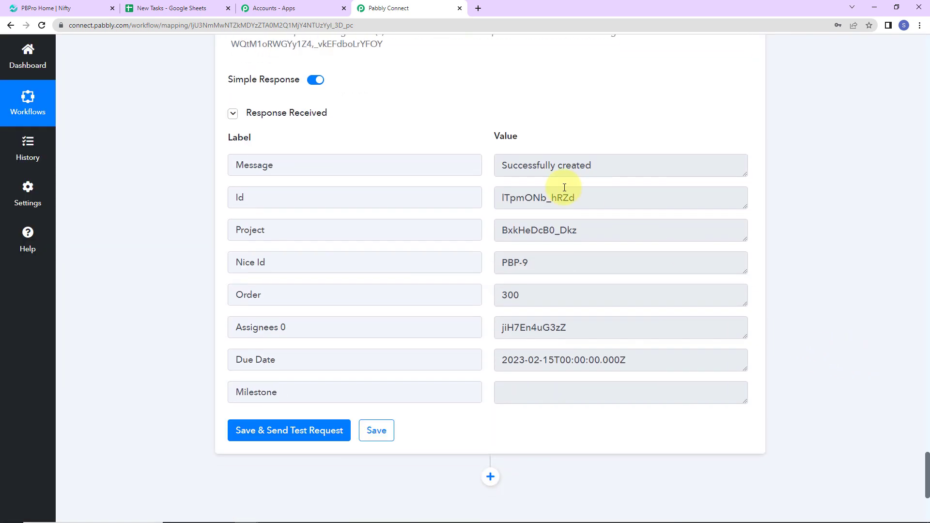
drag(501, 166, 613, 169)
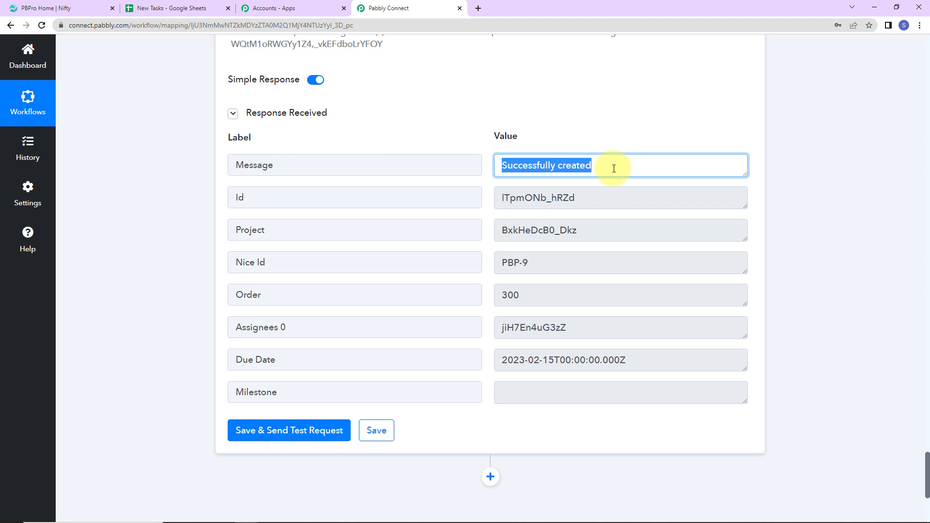
Switch to Nifty and open the Demo Task in the PBPro project's task list to check its details
click(44, 10)
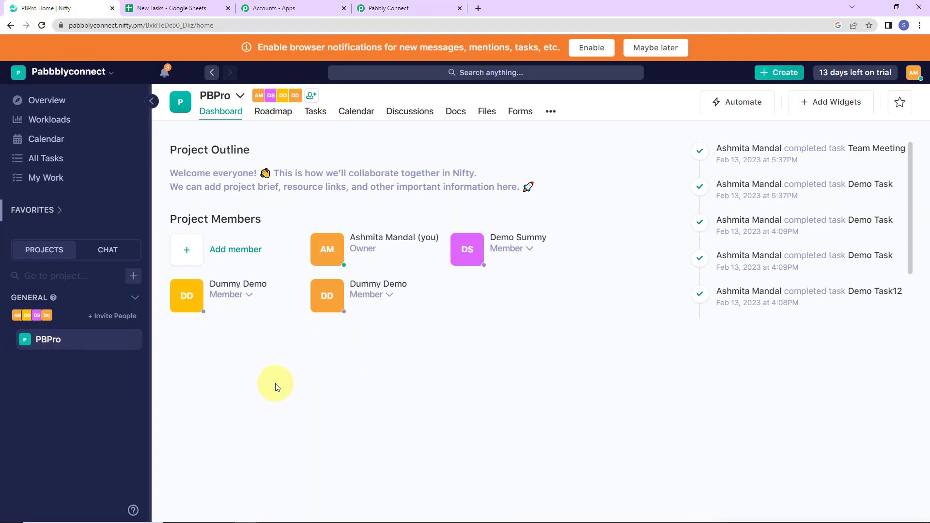
click(315, 112)
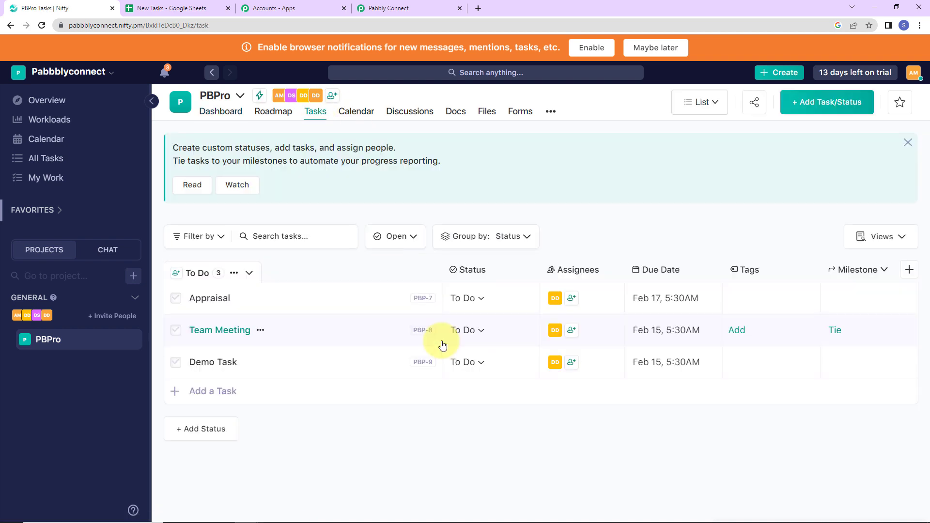
click(222, 363)
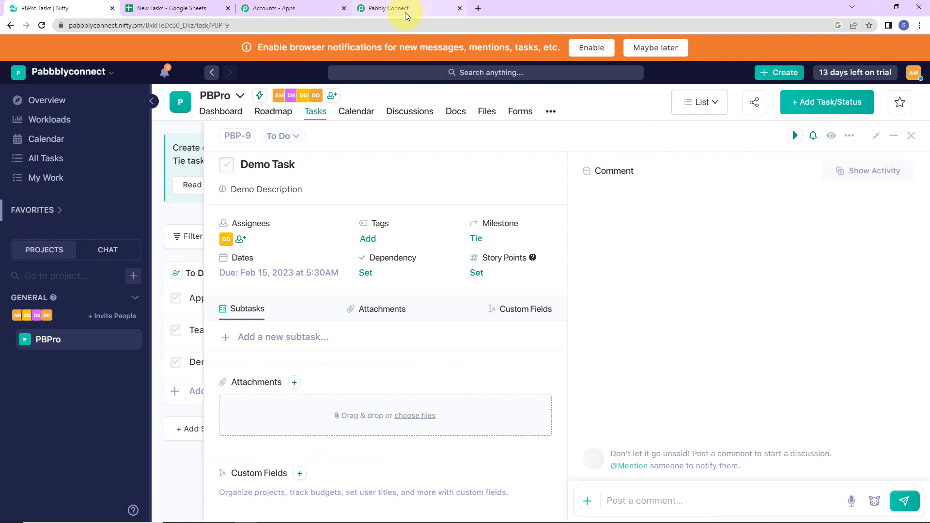
In the New Tasks Google Sheet, fill row 5 with task name Appraisal Confirmation and description Percentage to be discussed
click(196, 8)
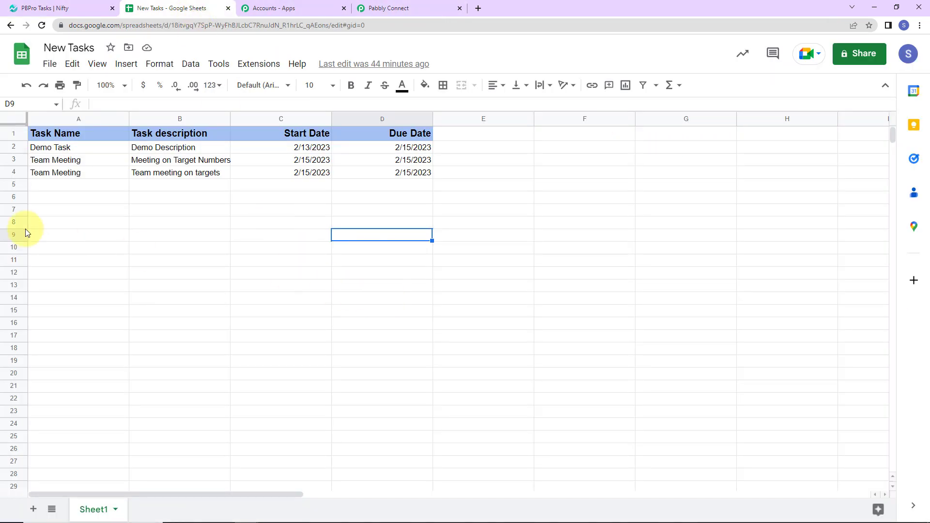
click(68, 185)
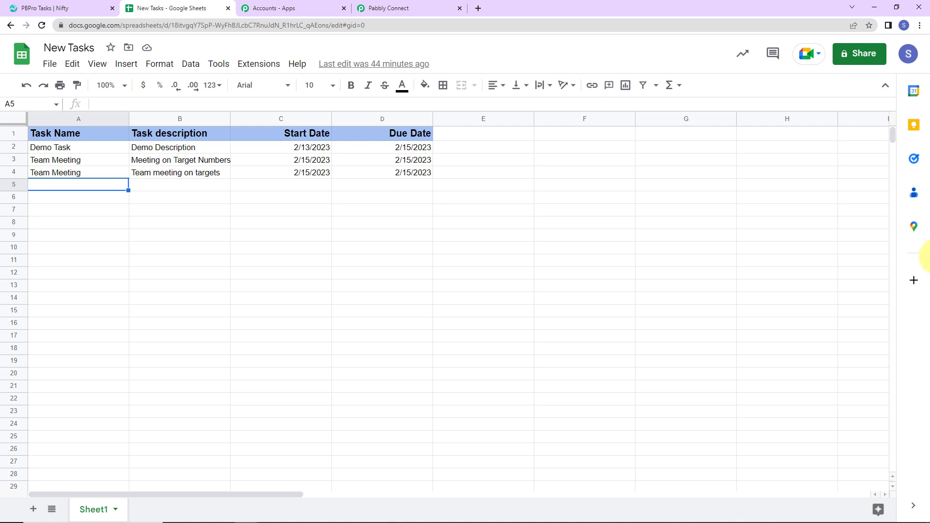
text(Appraisal Confirmation)
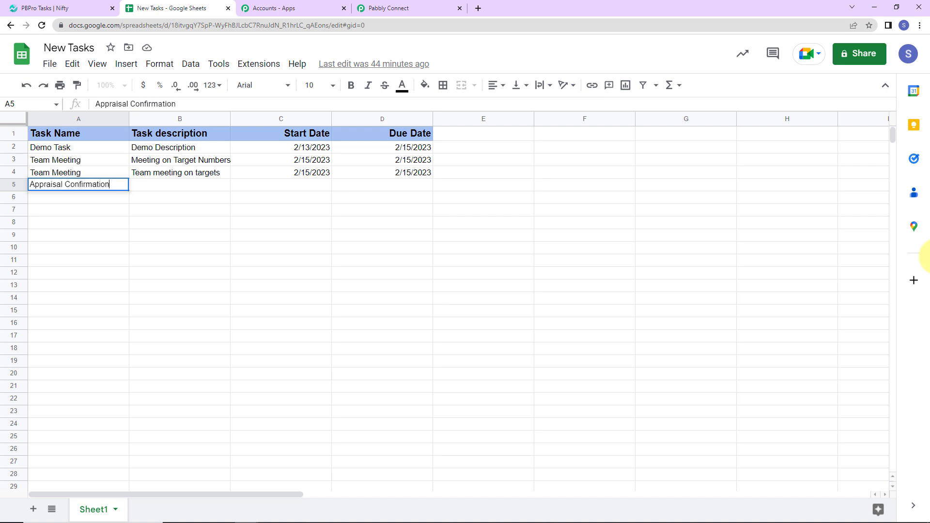
click(193, 187)
text(Percentage o)
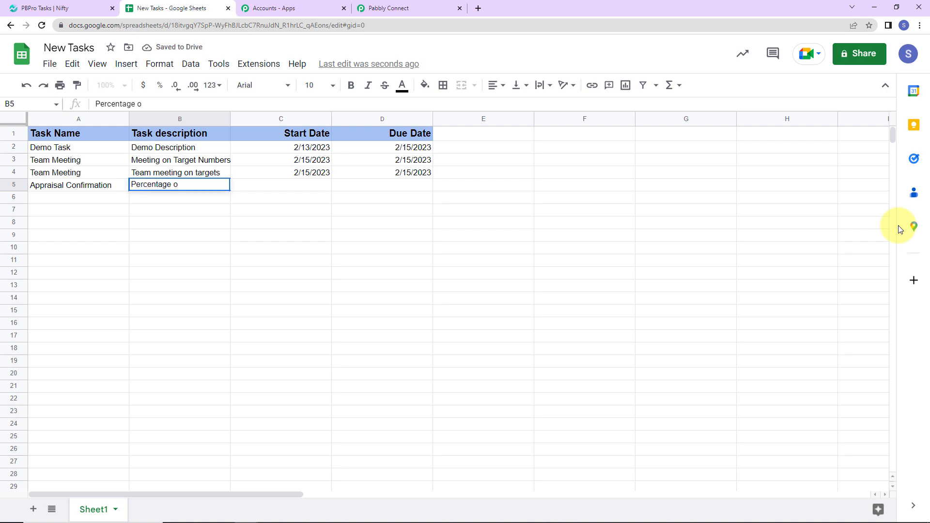
key(BackSpace)
text(to be discussed)
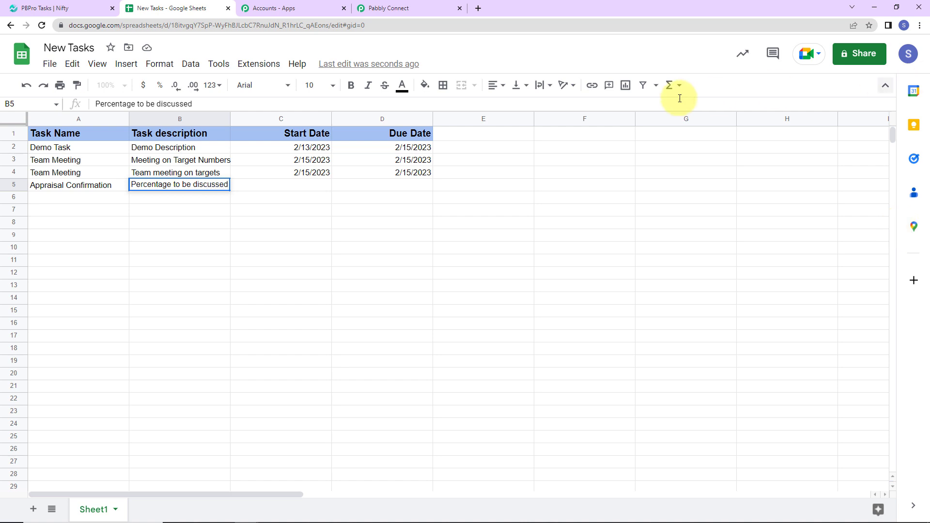
Enter 2/17/2023 as the start date in row 5 and copy it to the due date
click(285, 187)
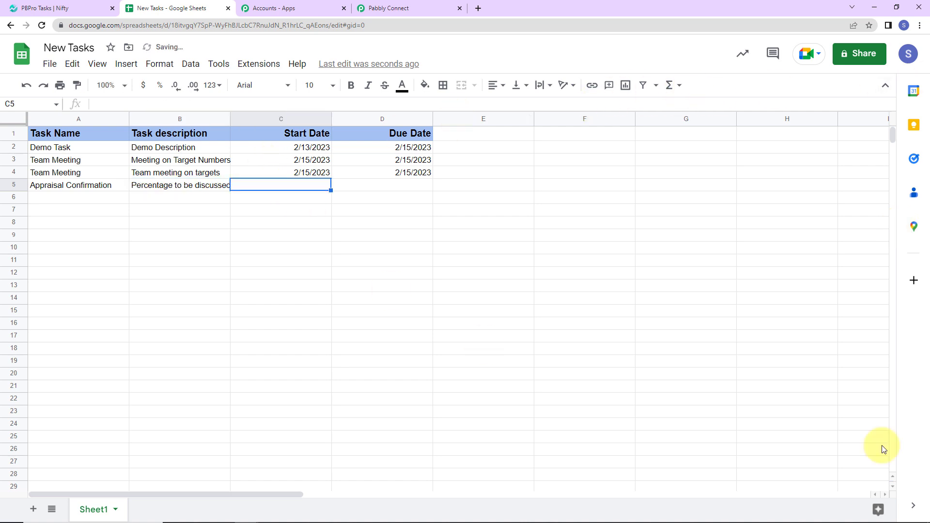
text(2/)
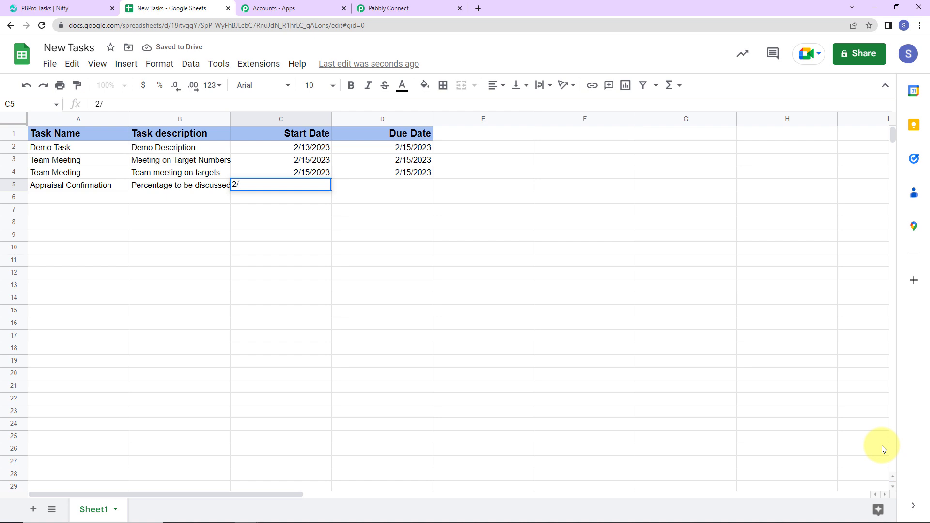
text(17/2023)
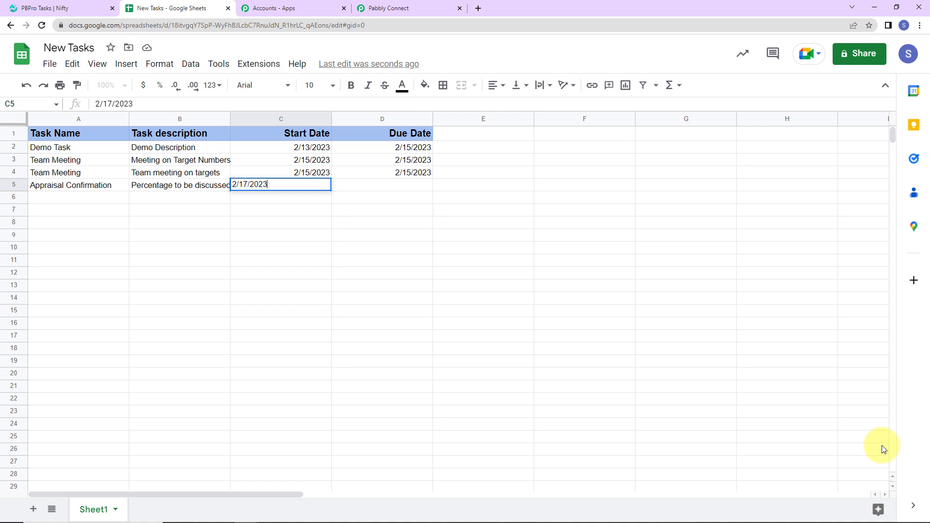
click(403, 188)
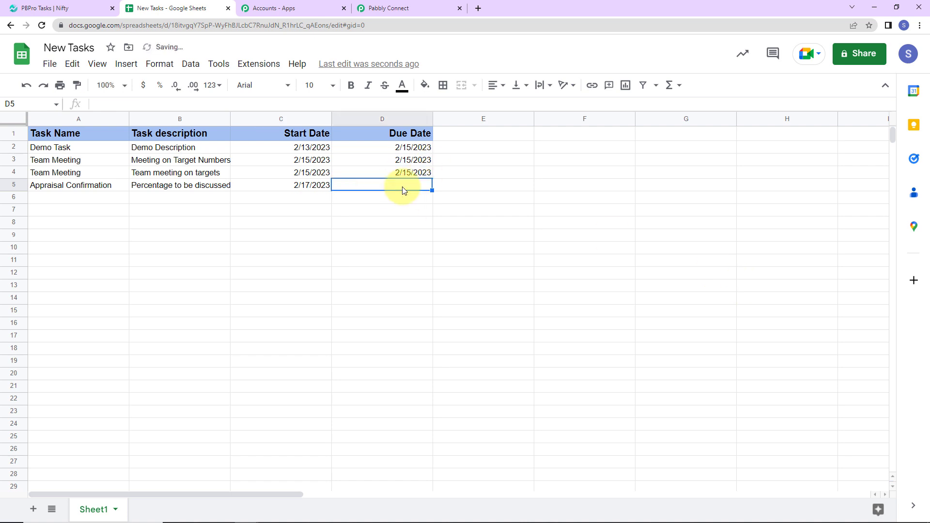
click(321, 187)
key(ctrl+c)
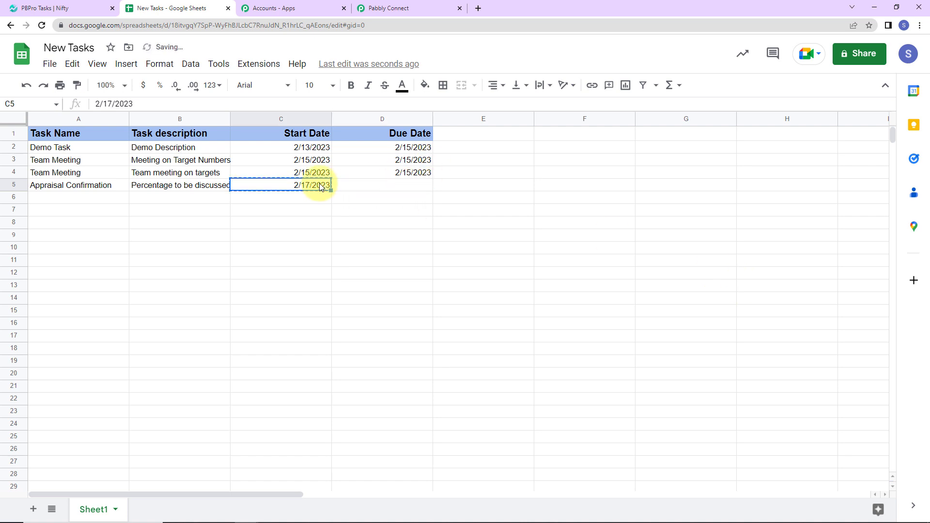
click(414, 192)
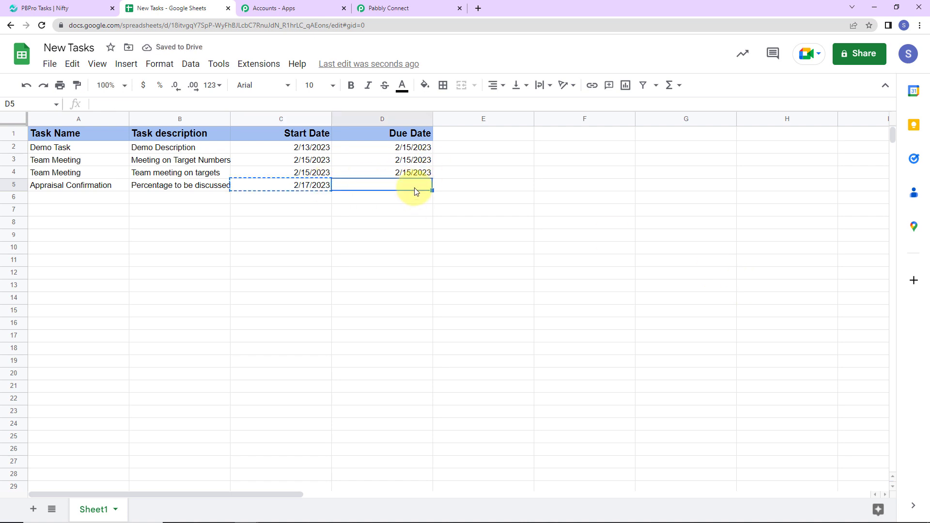
key(ctrl+v)
click(461, 184)
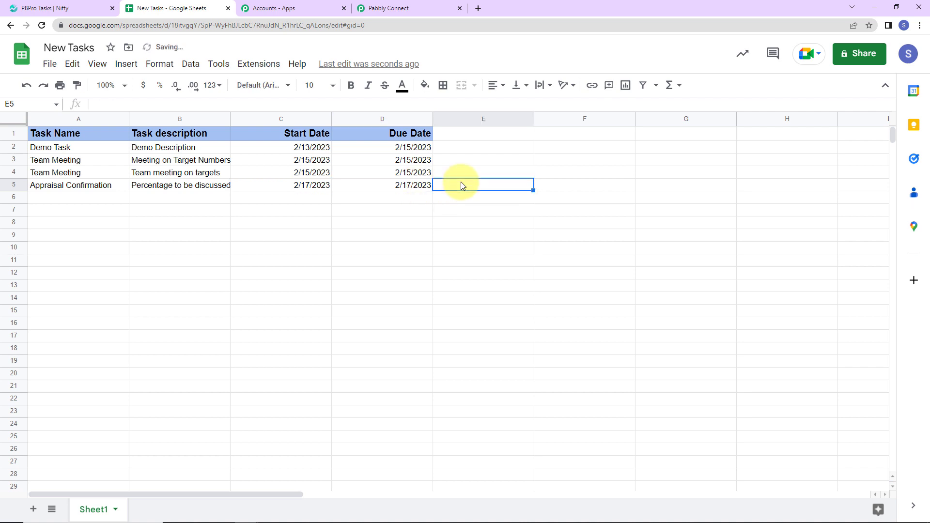
click(410, 185)
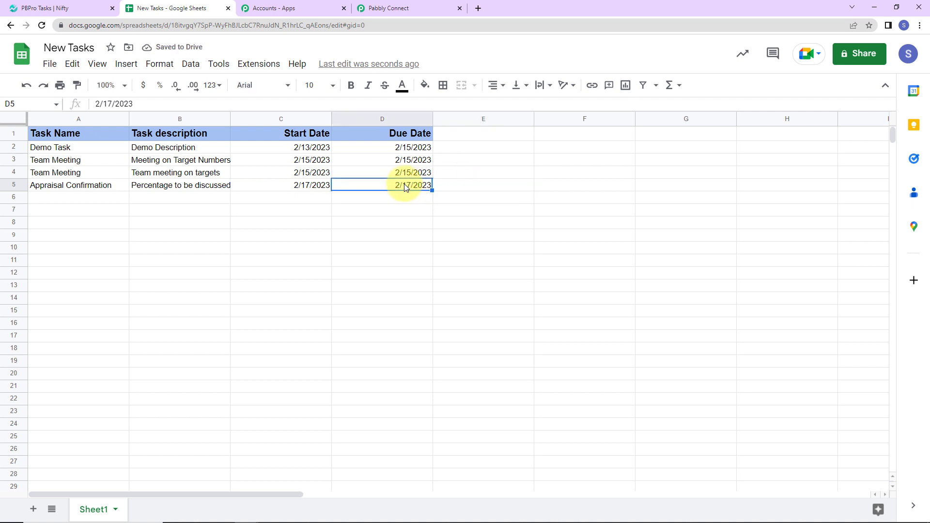
double_click(406, 188)
click(419, 273)
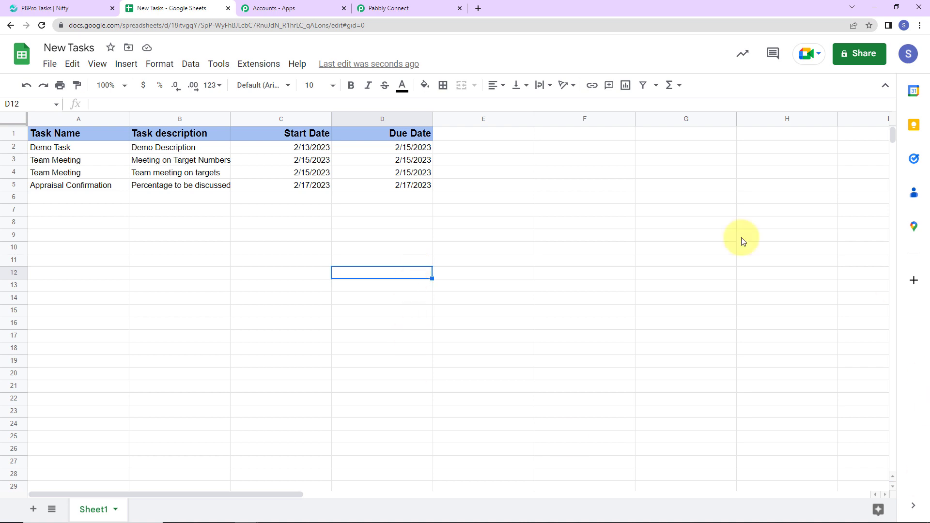
Return to Nifty, close the Demo Task details and check the Appraisal Confirmation task's due date and assignee
click(40, 6)
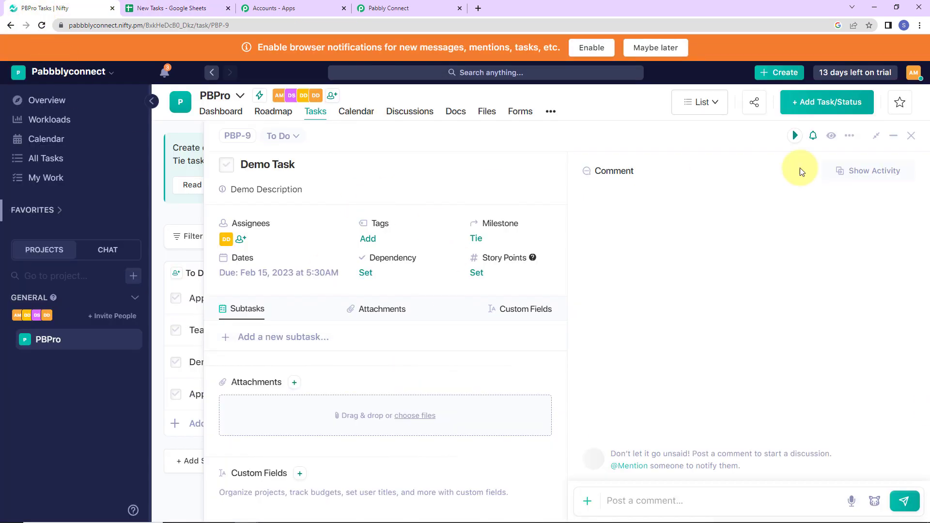
click(908, 138)
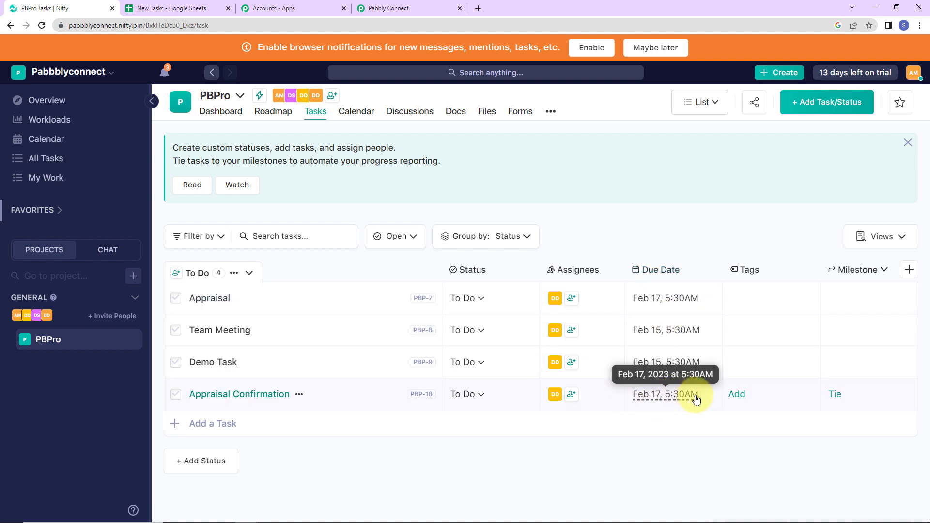
click(555, 394)
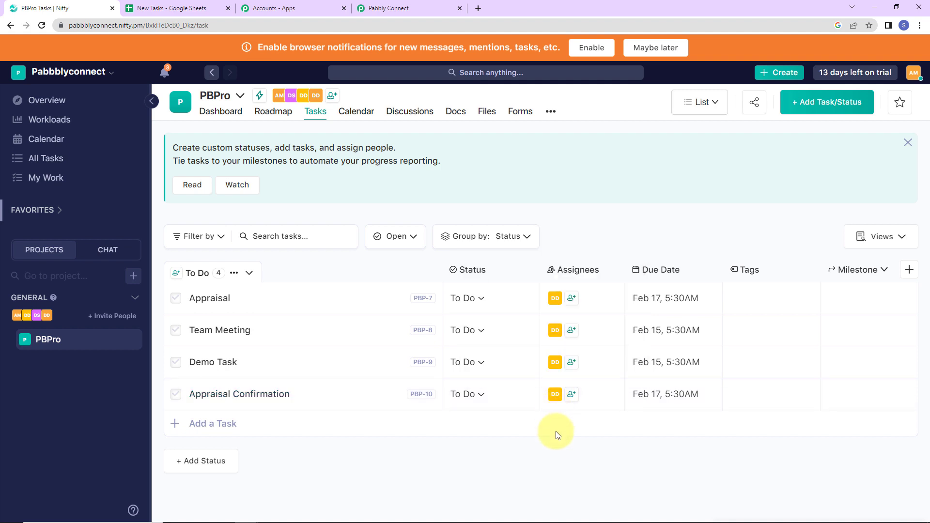
Switch back to Pabbly Connect and collapse all five workflow steps to review the complete sequence
click(413, 7)
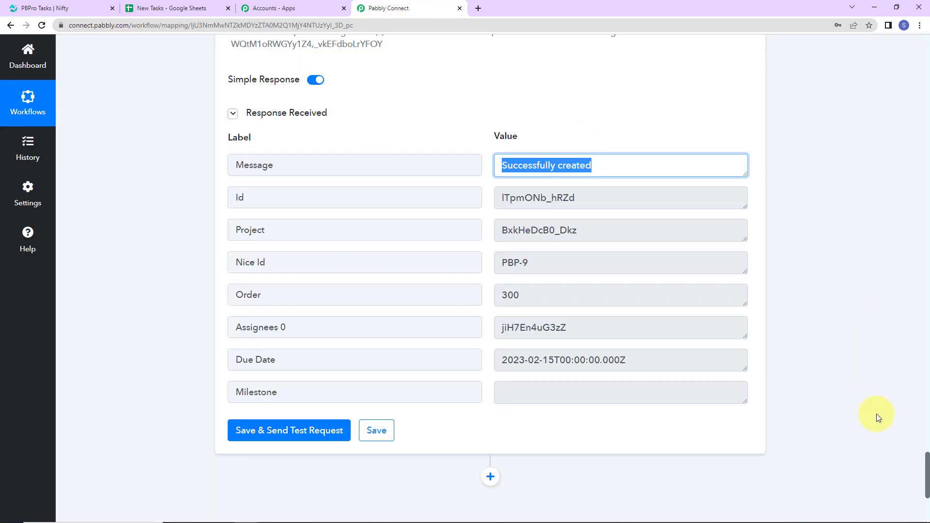
drag(926, 467, 917, 44)
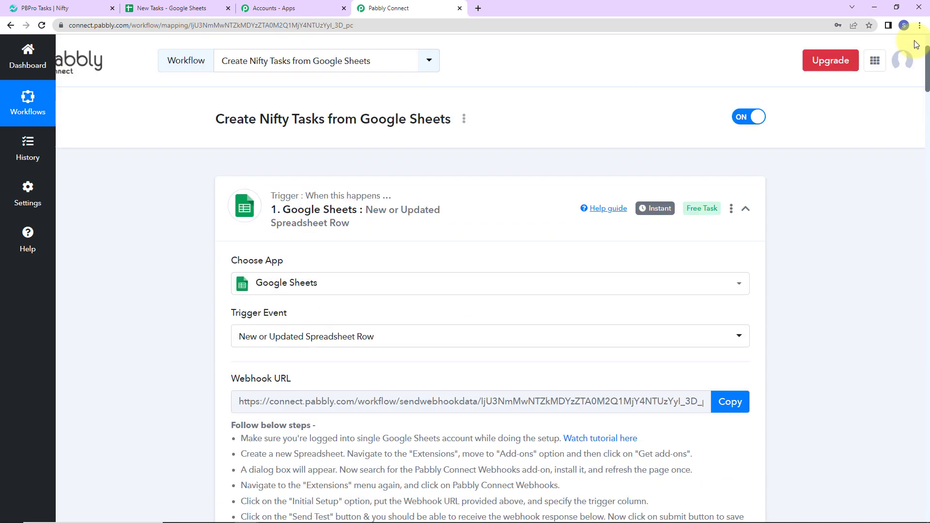
click(746, 211)
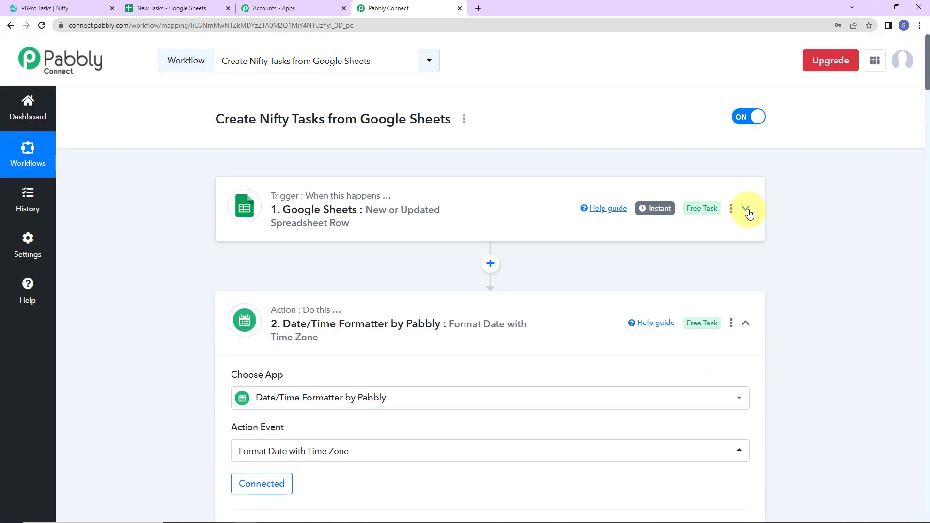
click(746, 322)
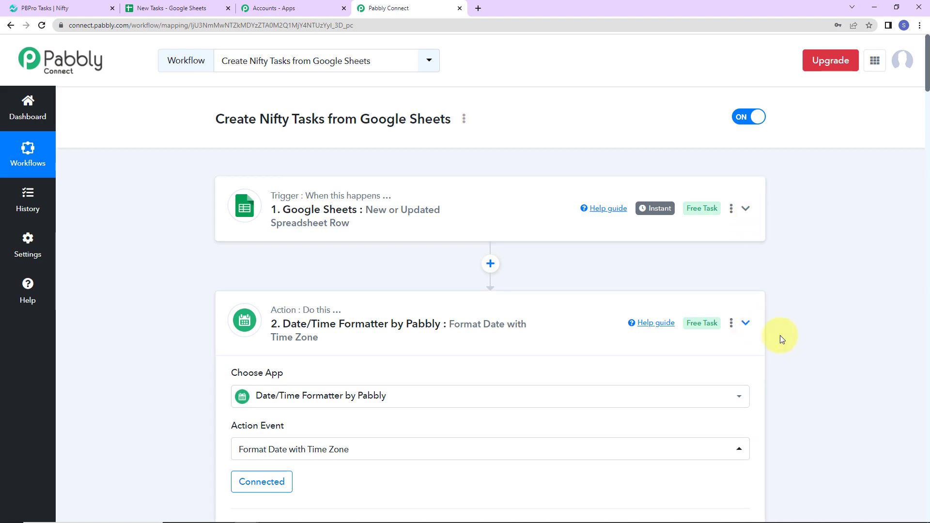
scroll(794, 327, down, 3)
click(746, 325)
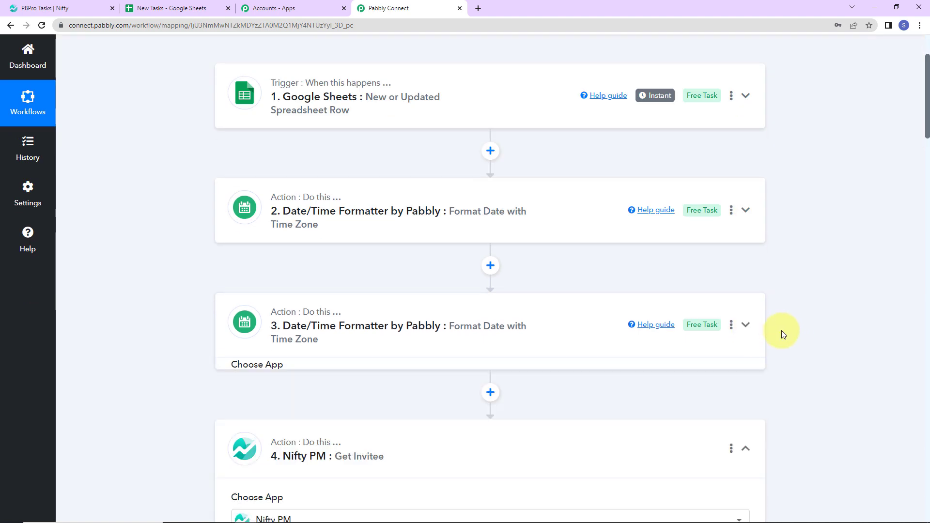
scroll(781, 331, down, 5)
click(746, 209)
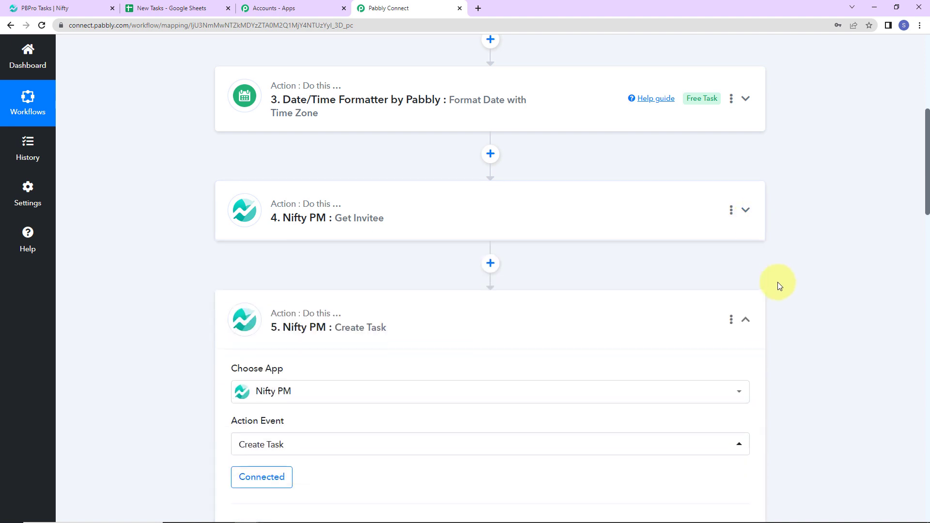
scroll(777, 282, down, 3)
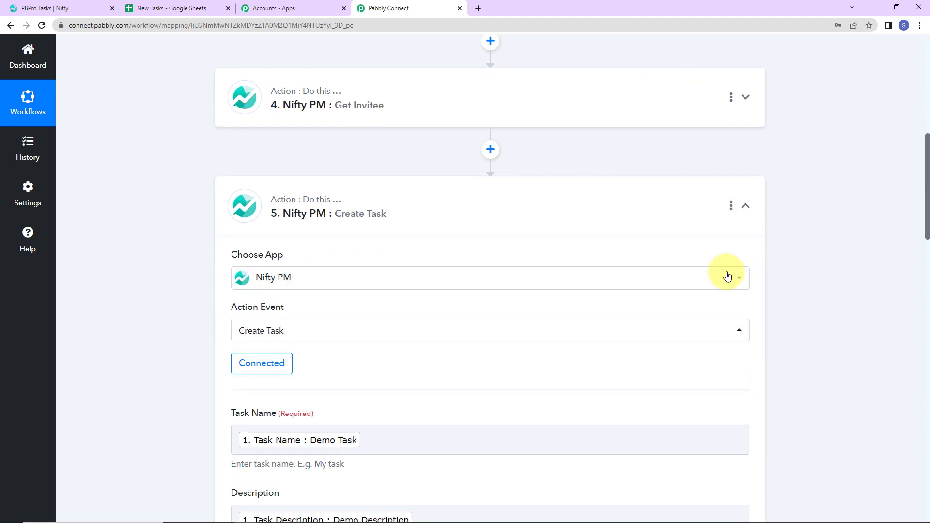
click(747, 209)
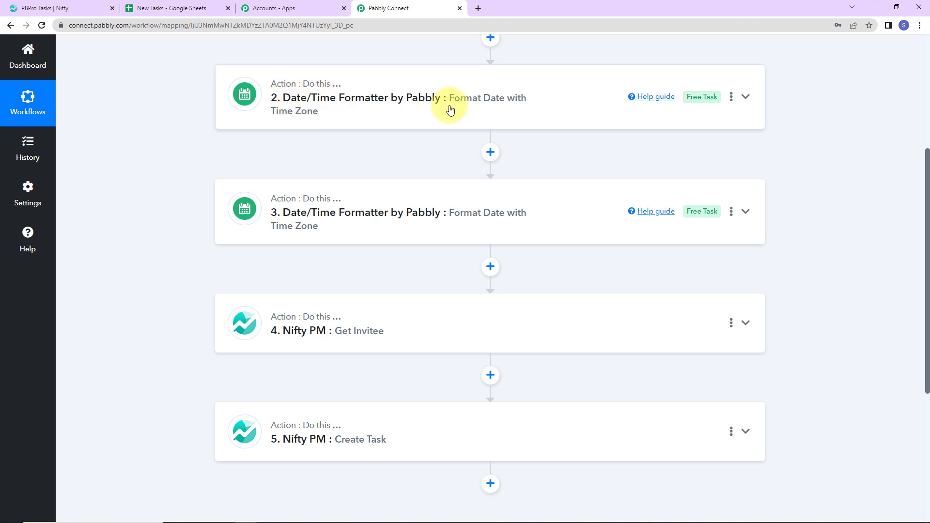
scroll(448, 112, down, 3)
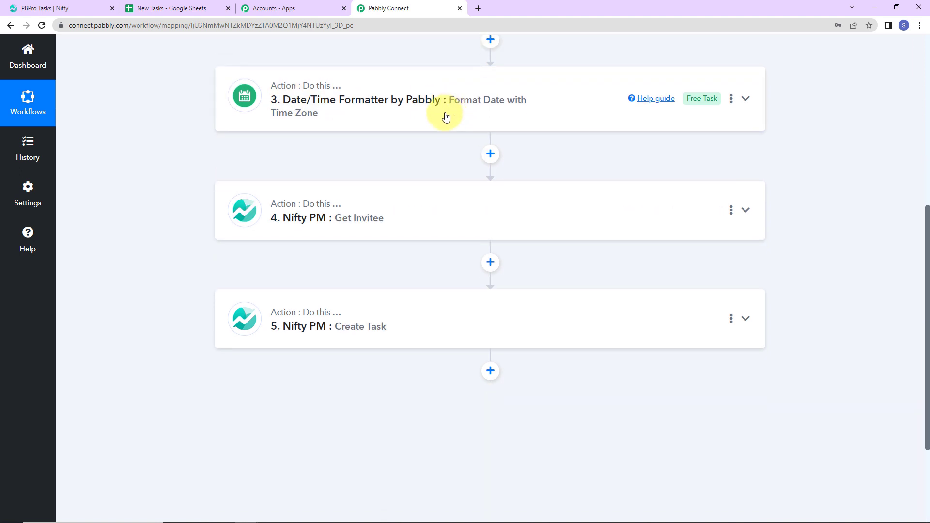